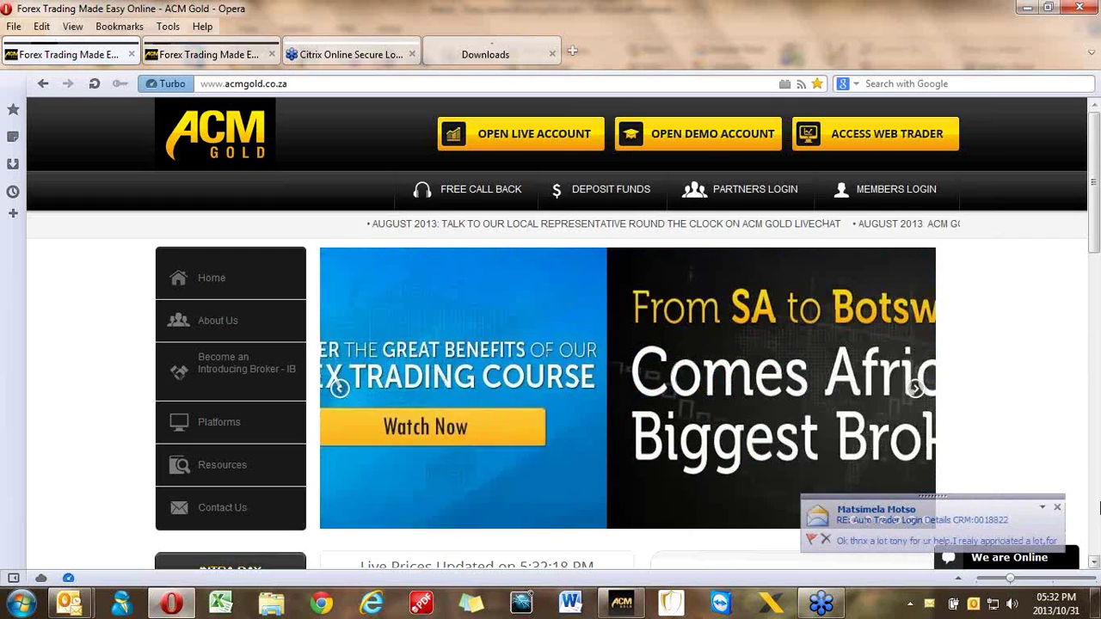
# Show the Krugerrands promotion on the ACM Gold home page and view the registration form on the Kruger account page
pyautogui.click(1058, 509)
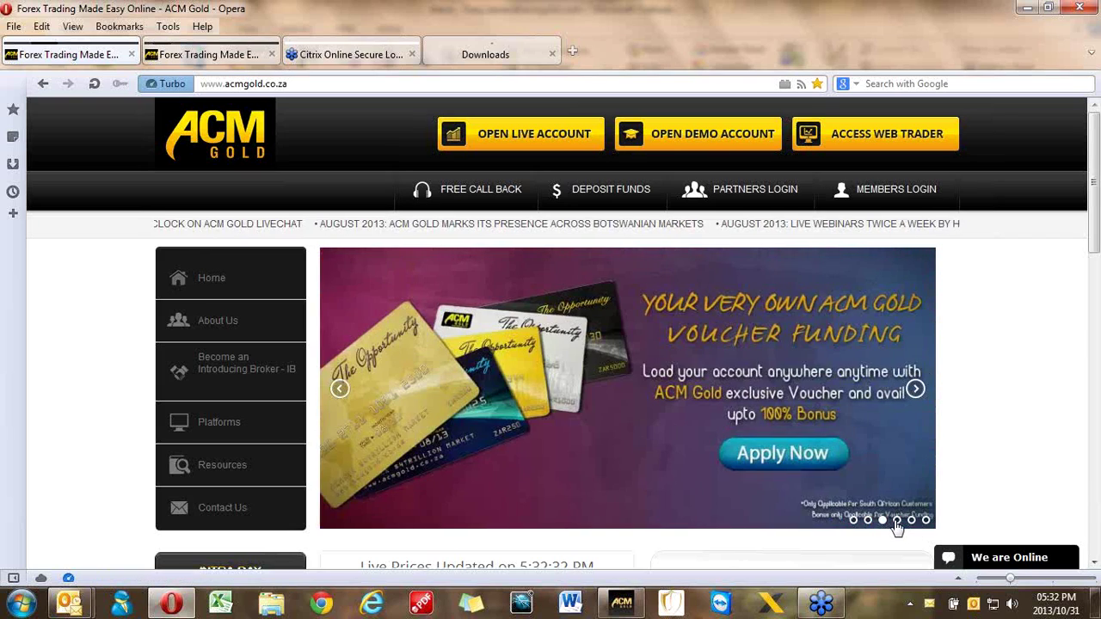
pyautogui.click(896, 522)
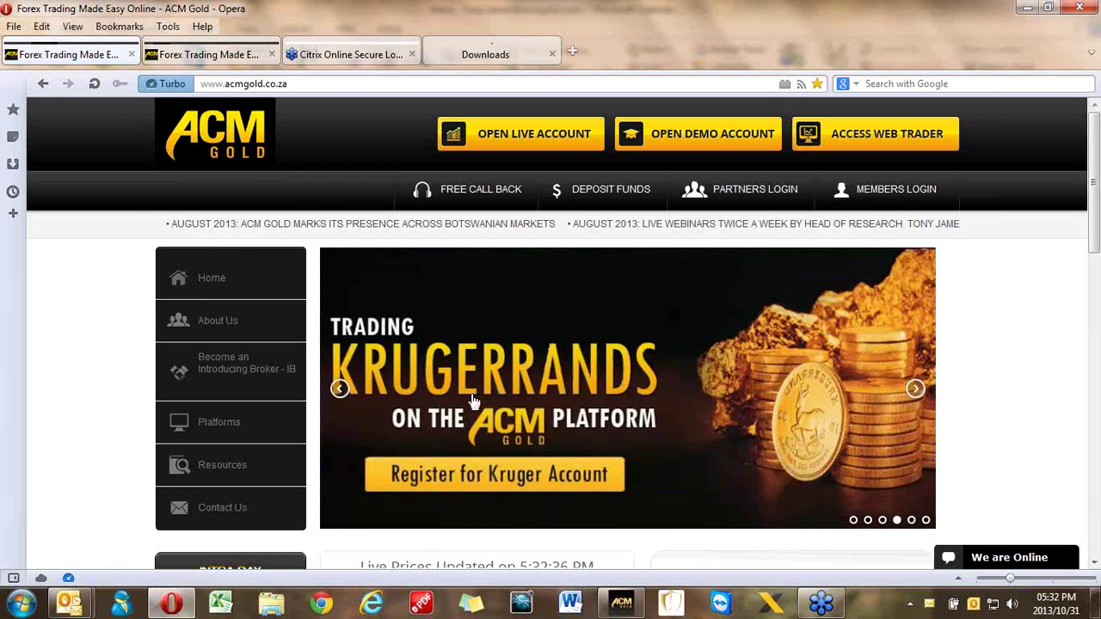
pyautogui.click(222, 62)
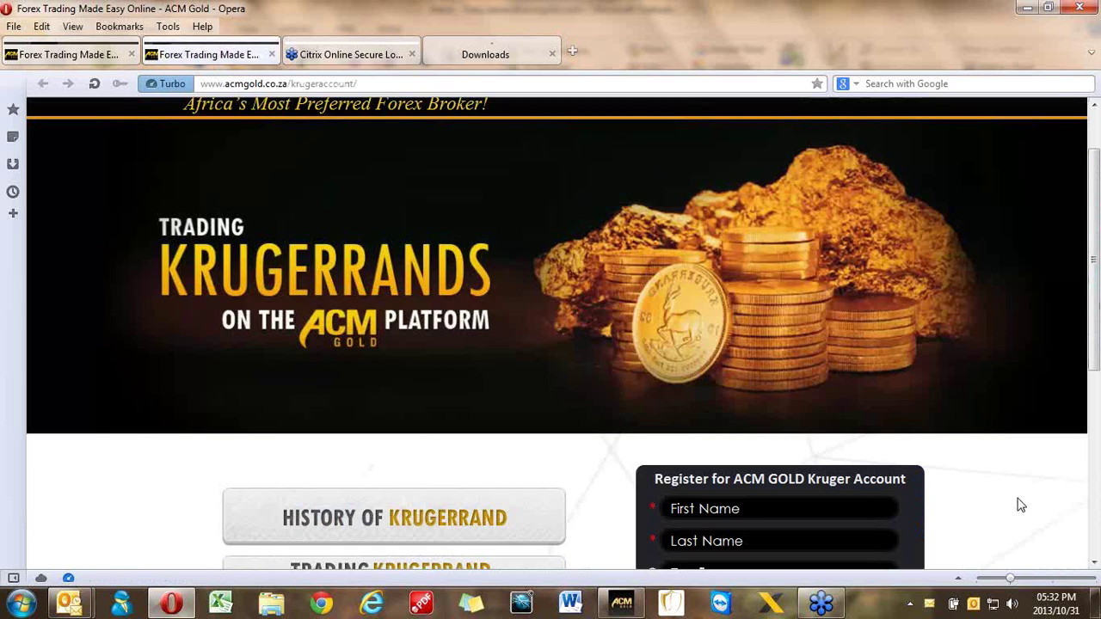
pyautogui.scroll(-3, 1020, 505)
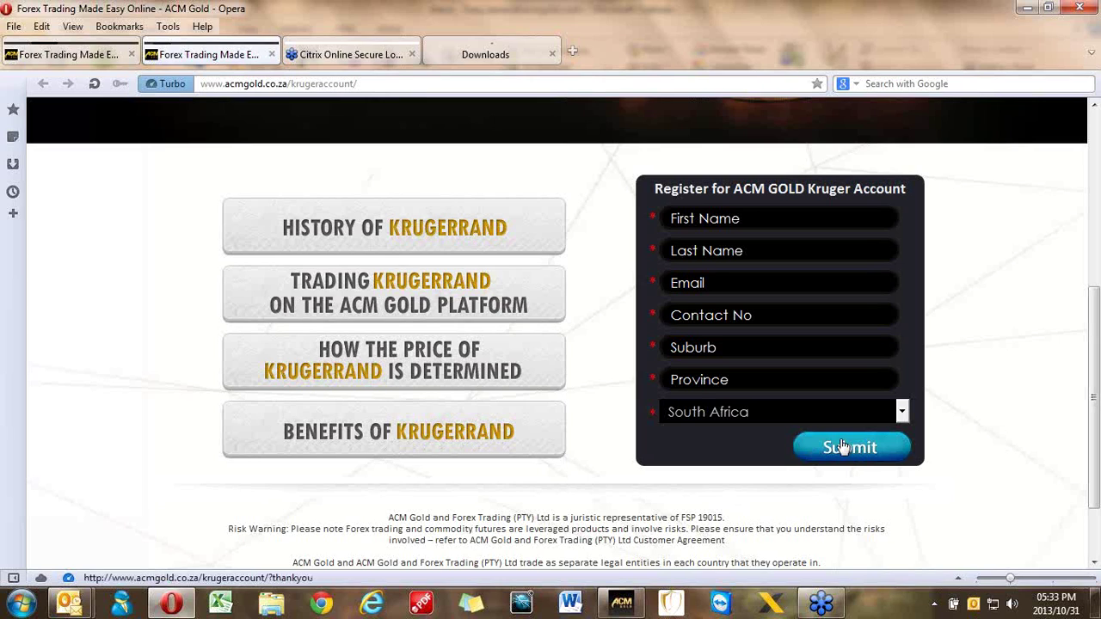
# Switch to Outlook's Kruger account registration e-mail and change the Windows color scheme to Windows 7 Basic
pyautogui.moveTo(73, 607)
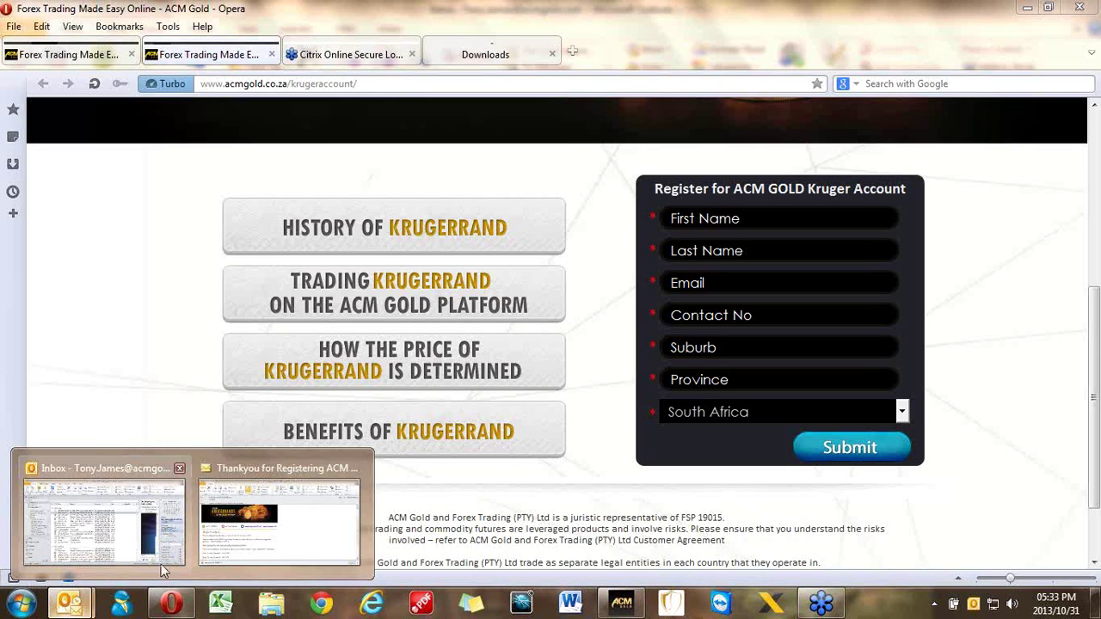
pyautogui.click(251, 535)
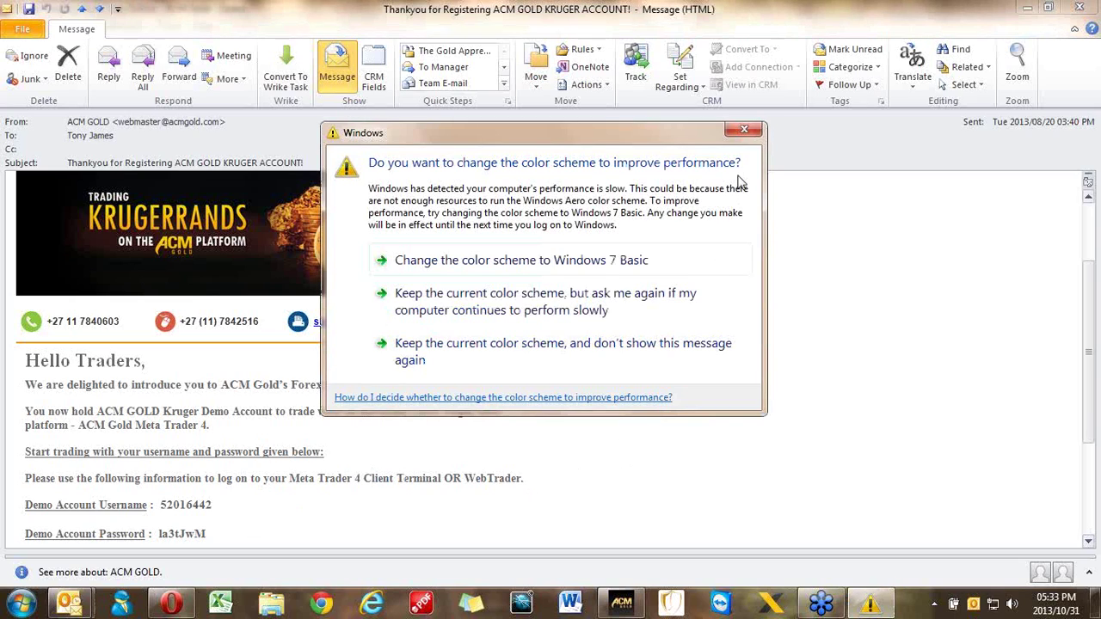
pyautogui.click(550, 261)
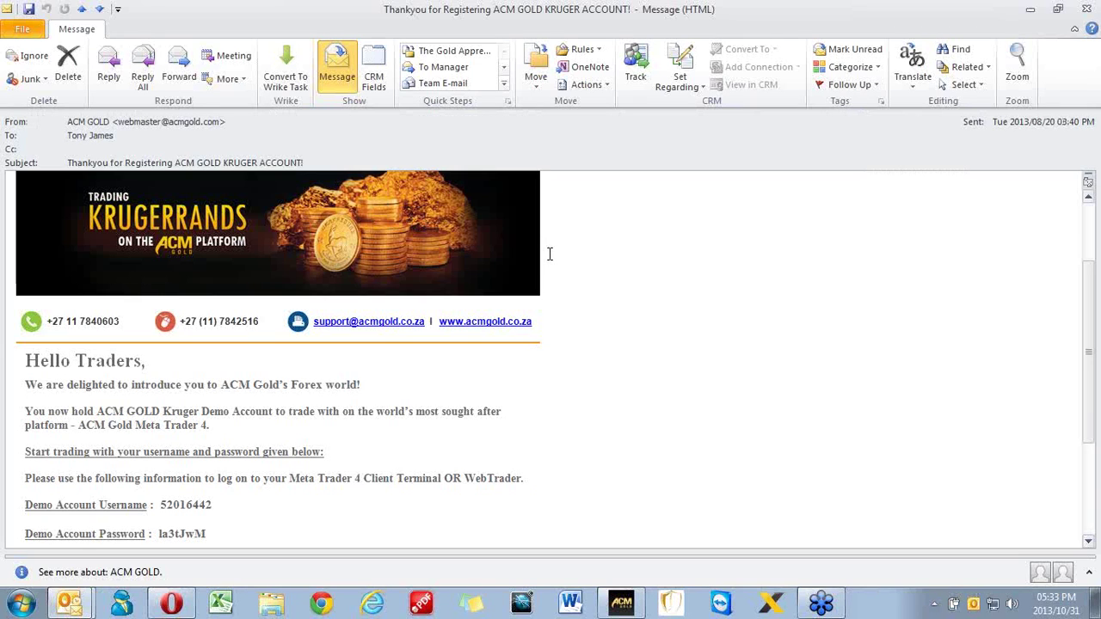
# Open the WebTrader login page from the registration e-mail and activate its blocked plug-in content
pyautogui.scroll(-2, 620, 377)
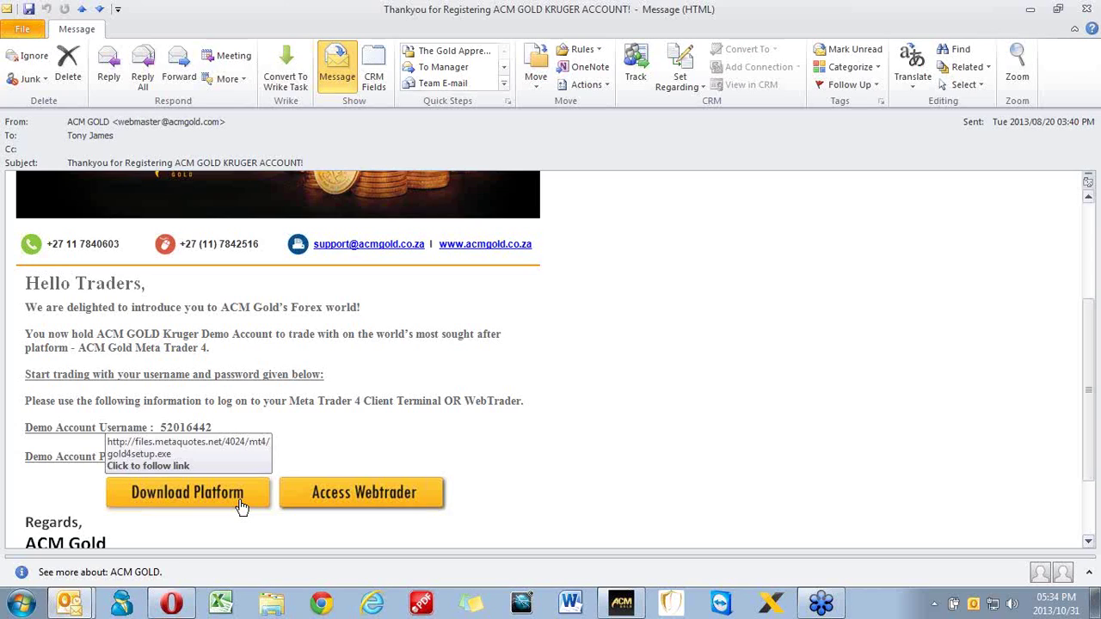
pyautogui.click(383, 495)
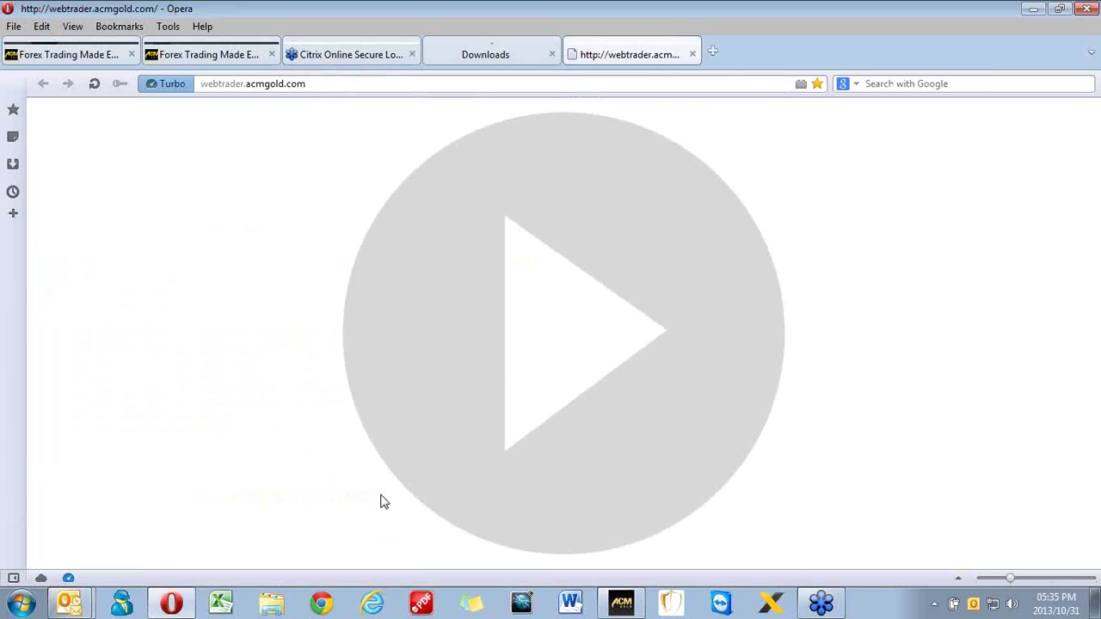
pyautogui.click(547, 369)
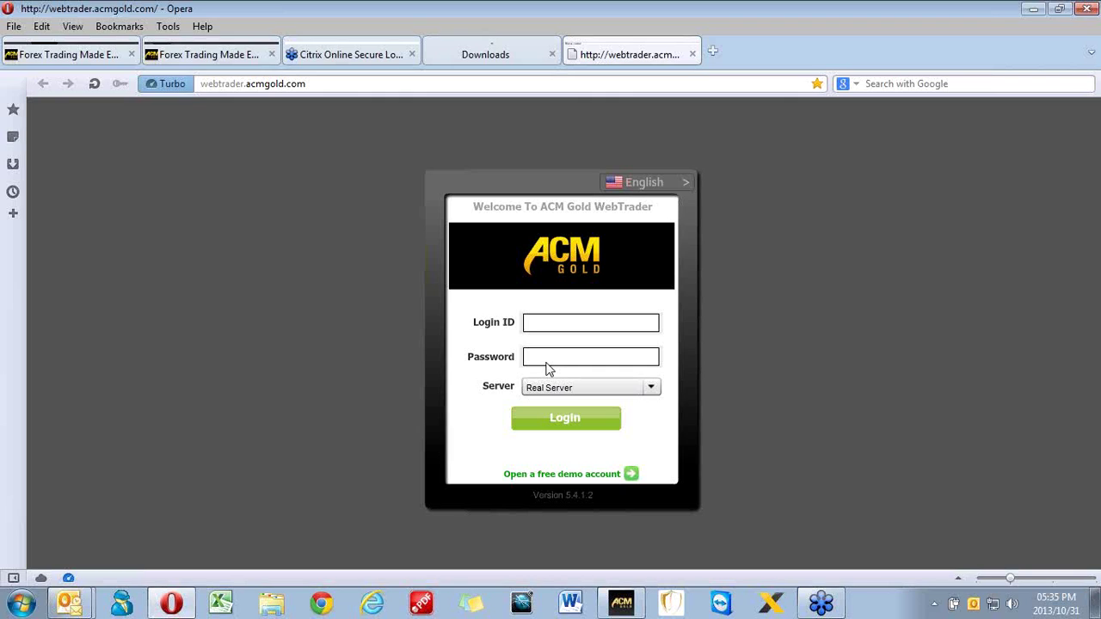
# Copy the demo account username from the registration e-mail into the WebTrader Login ID field in Opera
pyautogui.click(71, 604)
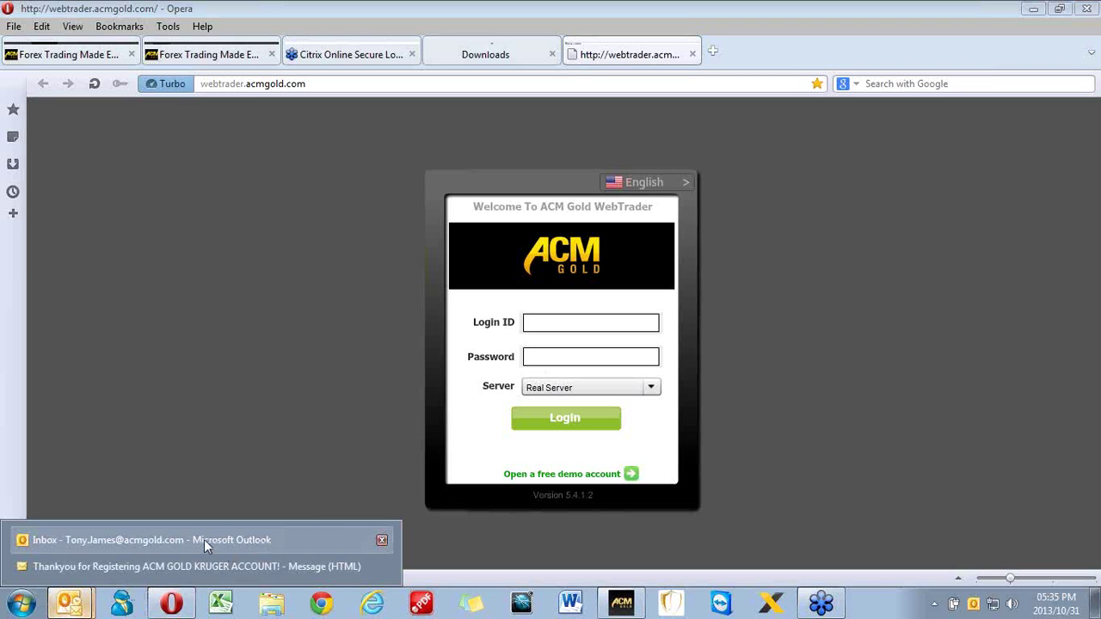
pyautogui.click(260, 567)
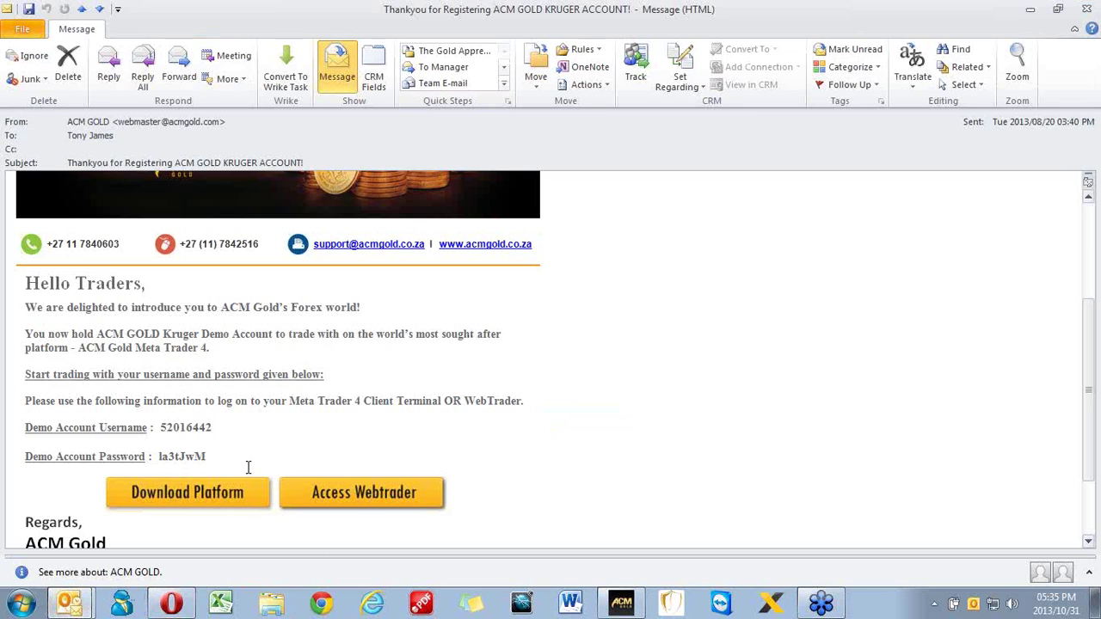
pyautogui.doubleClick(202, 427)
pyautogui.rightClick(203, 427)
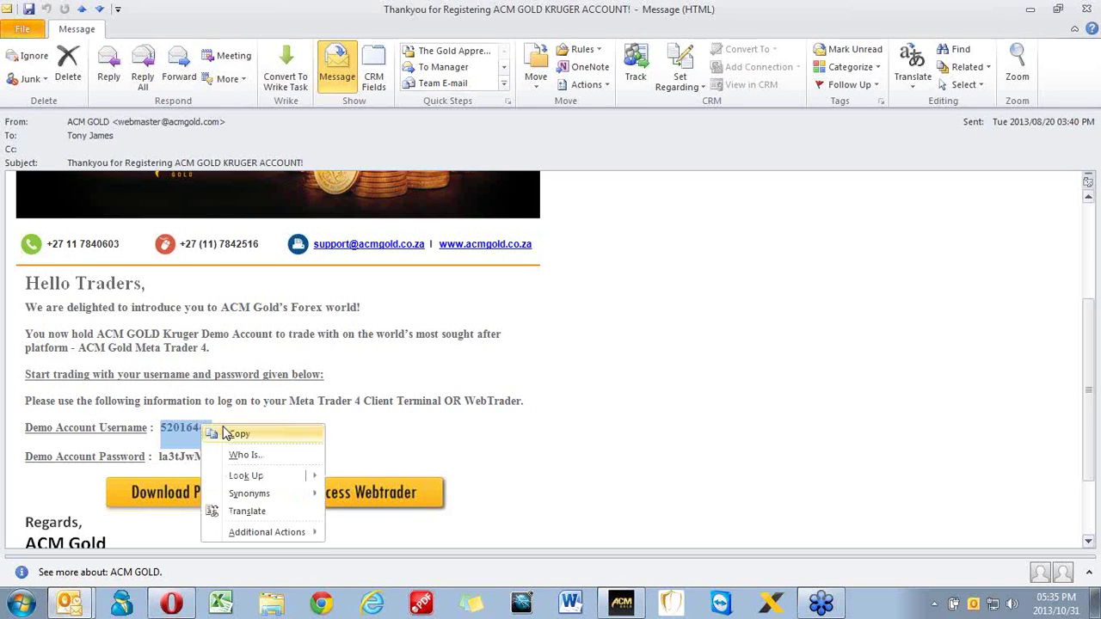
pyautogui.click(250, 435)
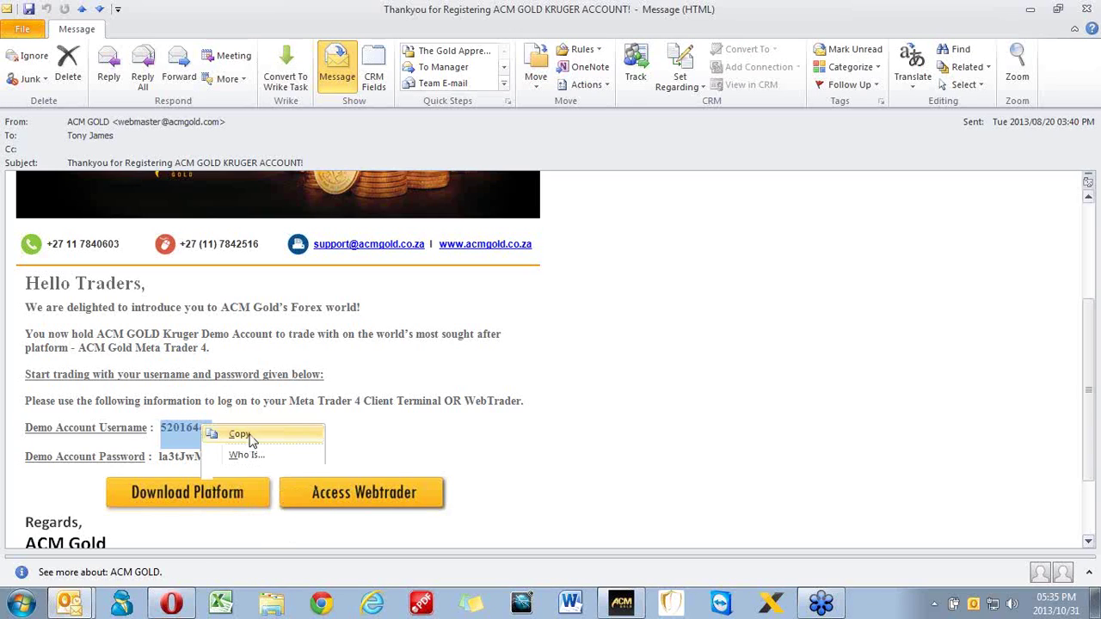
pyautogui.click(171, 602)
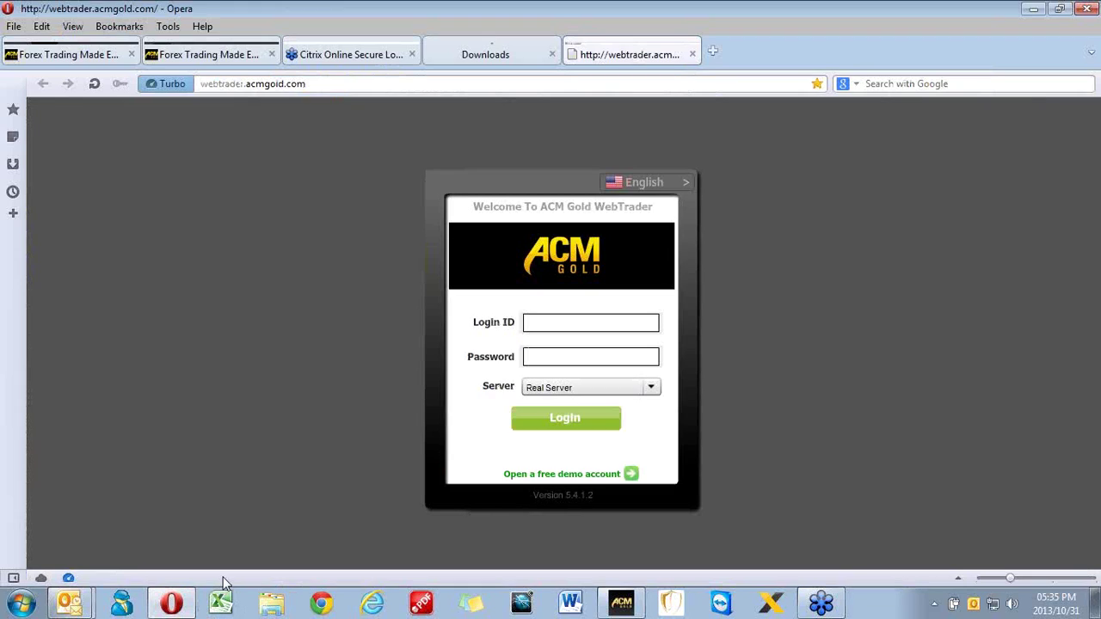
pyautogui.rightClick(559, 327)
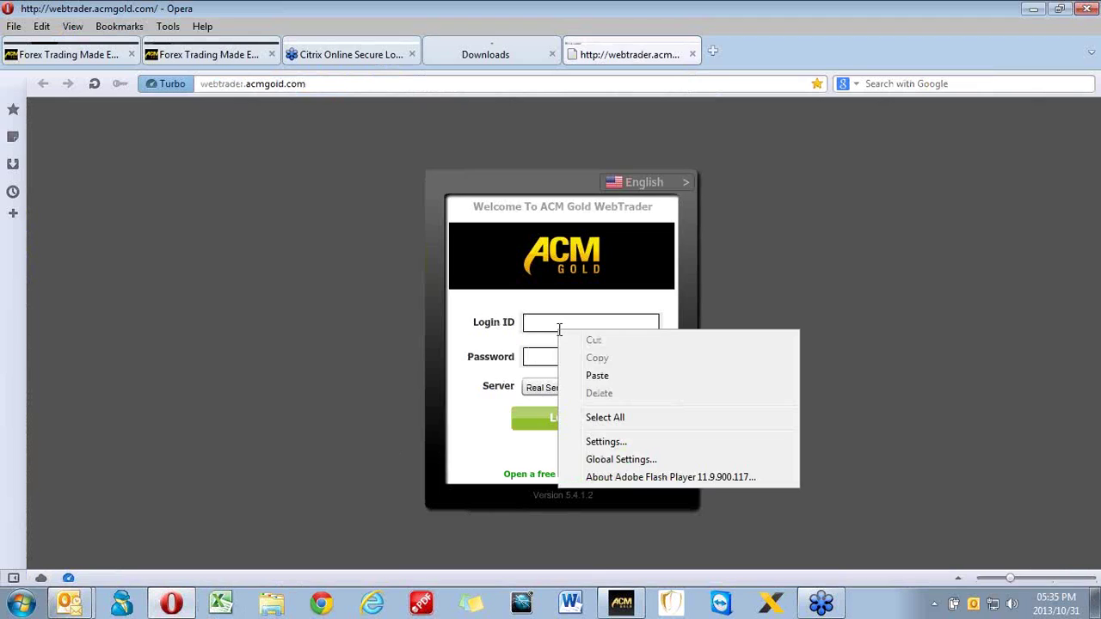
pyautogui.click(607, 375)
# Copy the demo account password from the Outlook registration e-mail into the WebTrader Password field in Opera
pyautogui.click(602, 357)
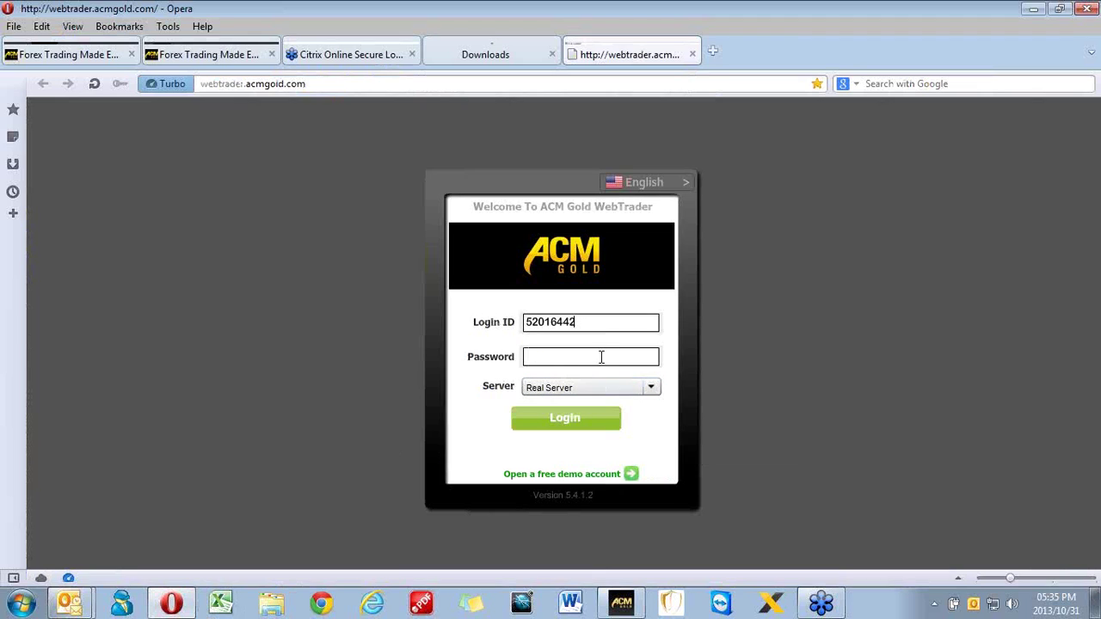
pyautogui.moveTo(67, 607)
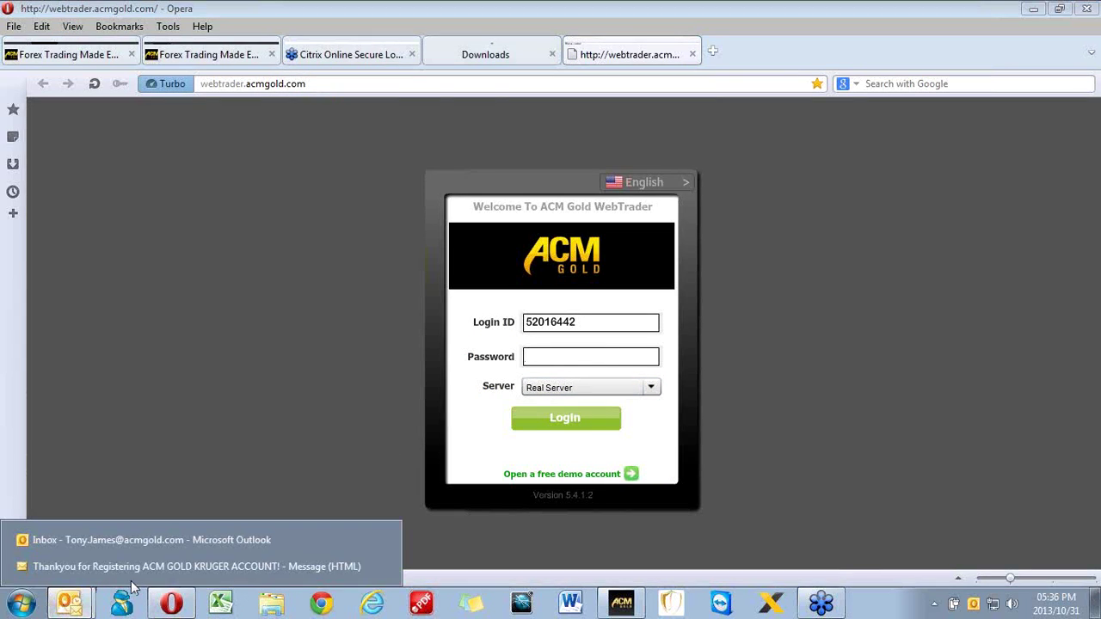
pyautogui.click(142, 568)
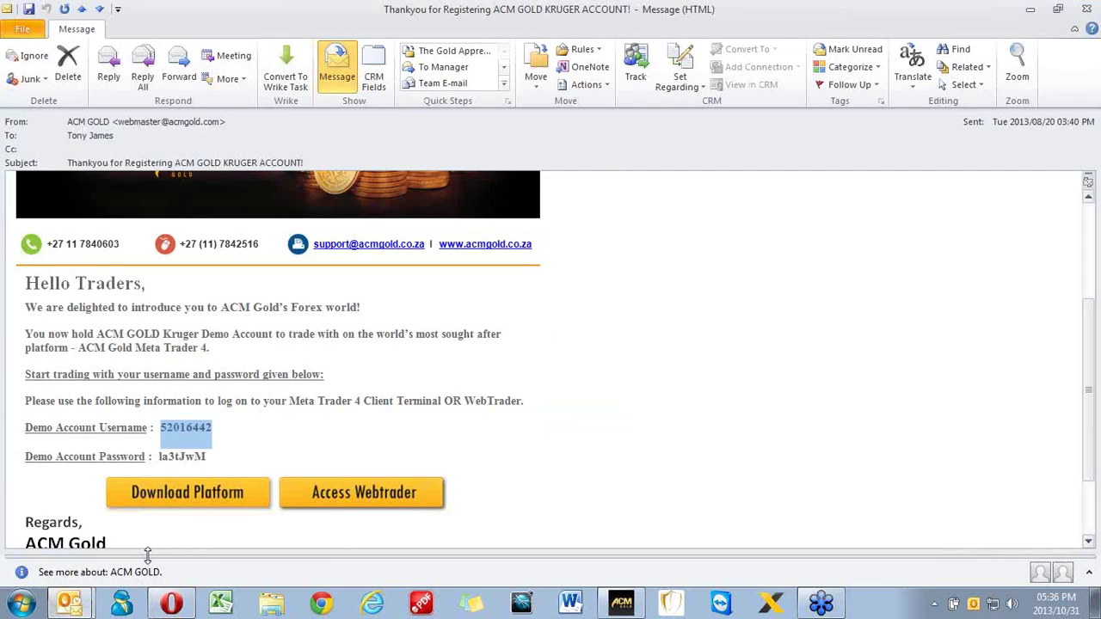
pyautogui.doubleClick(183, 457)
pyautogui.rightClick(185, 455)
pyautogui.click(225, 463)
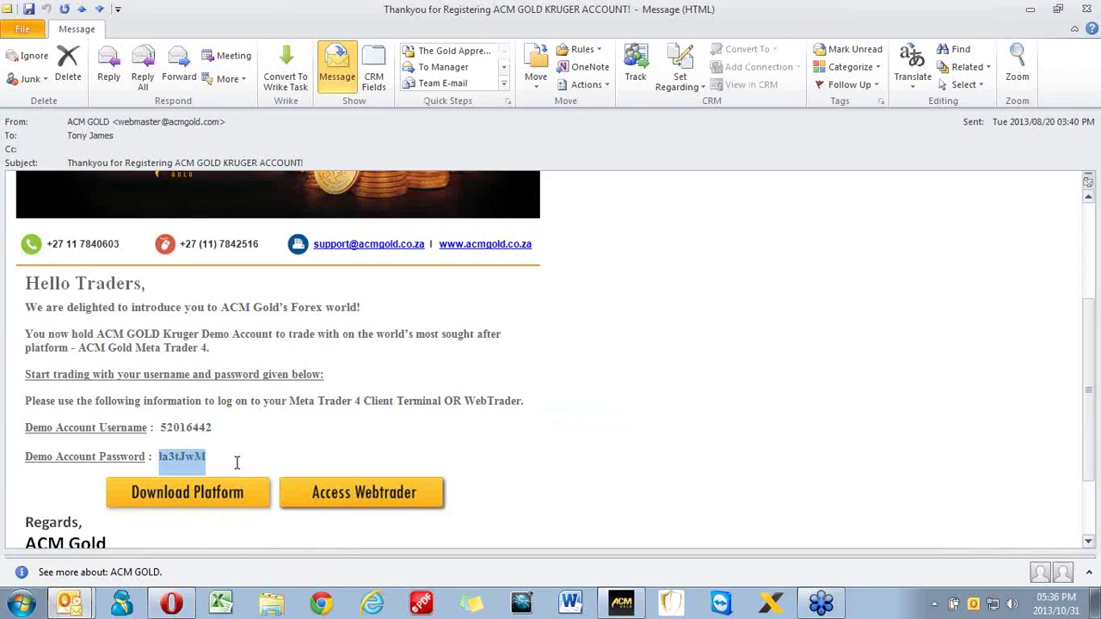
pyautogui.click(173, 603)
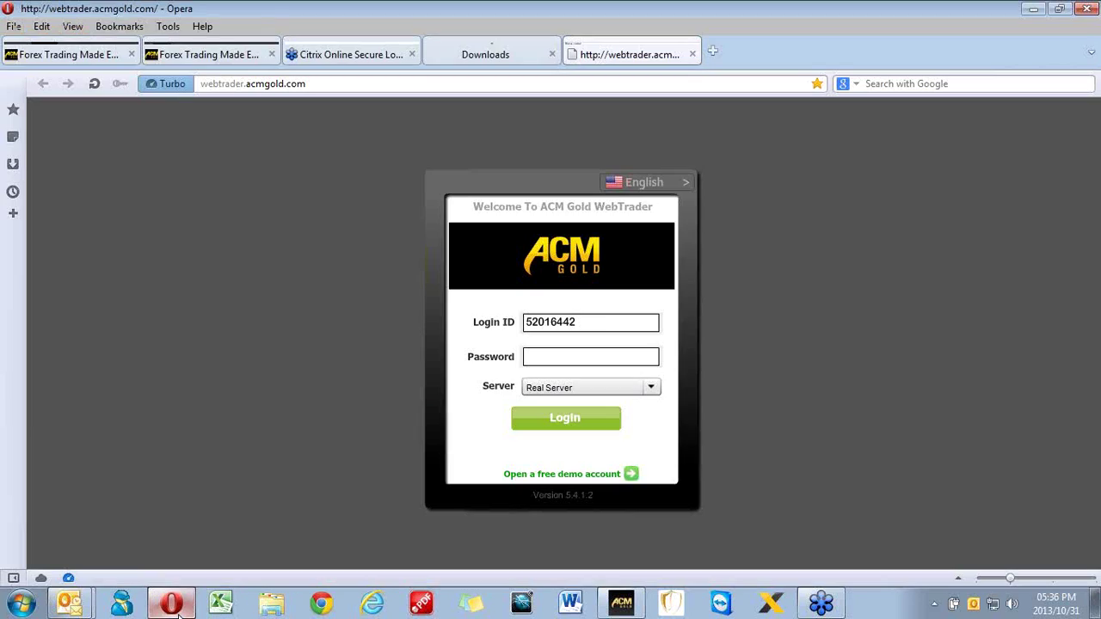
pyautogui.rightClick(594, 356)
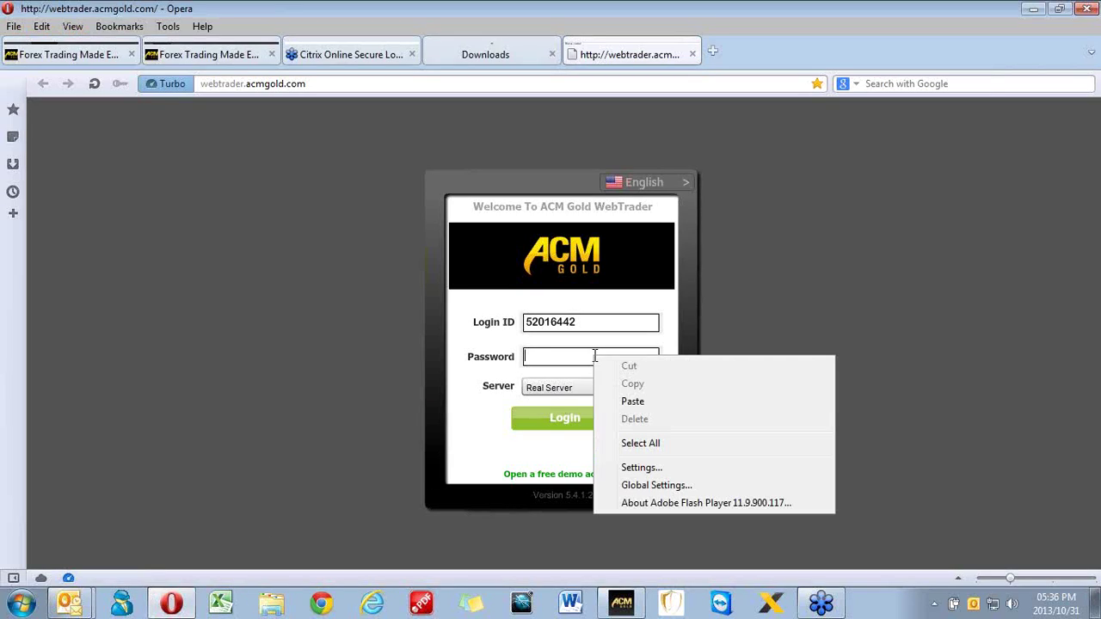
pyautogui.click(657, 403)
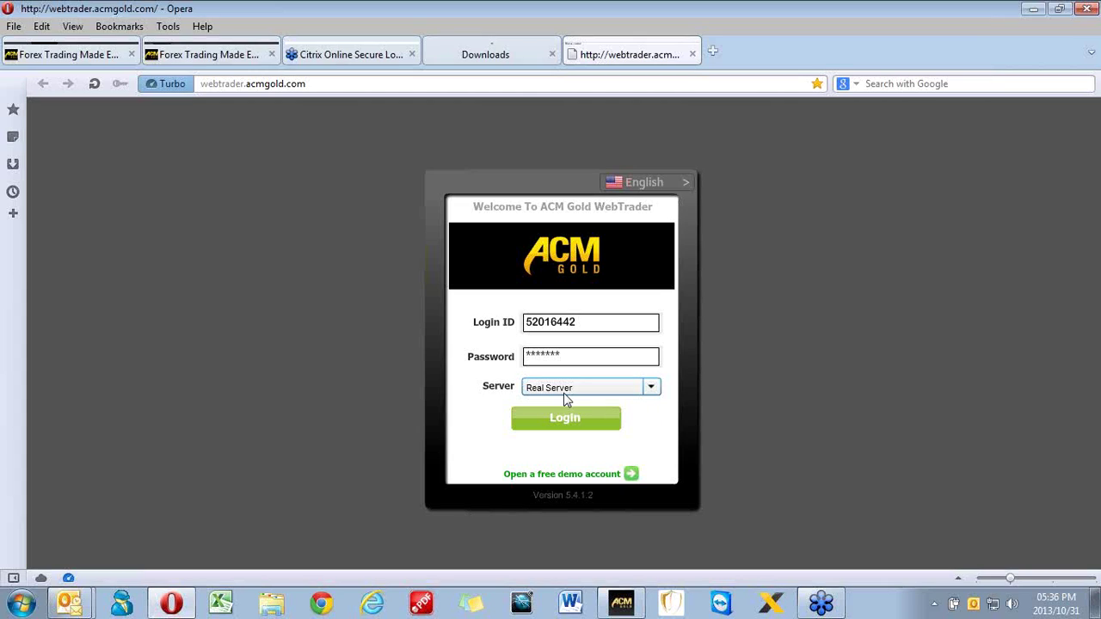
# Set the server to Demo Server and log in to the WebTrader
pyautogui.click(652, 388)
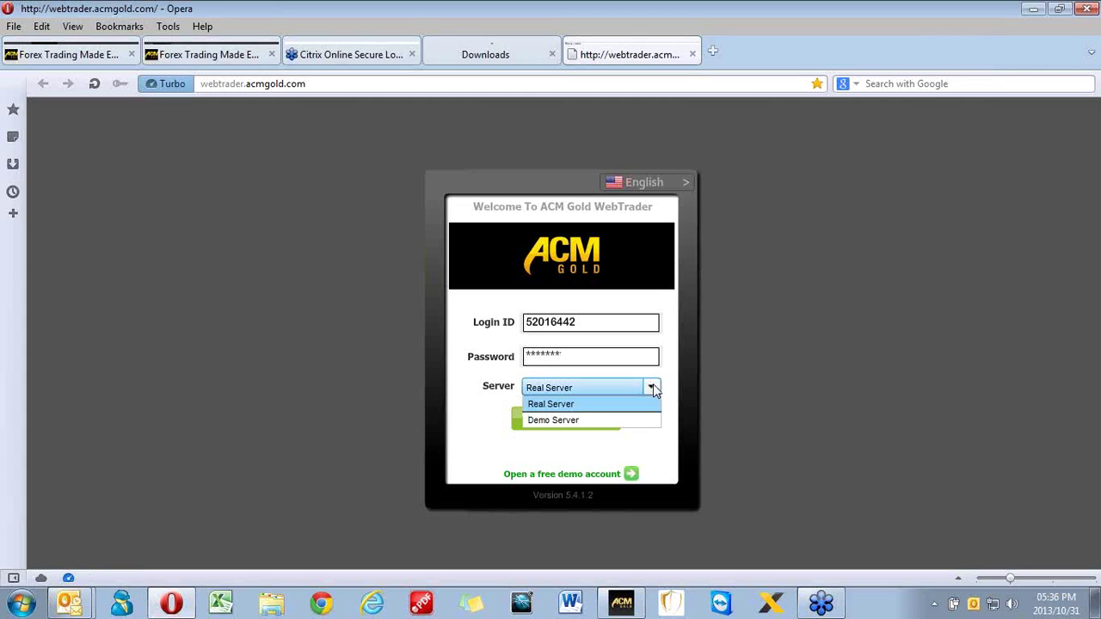
pyautogui.click(554, 420)
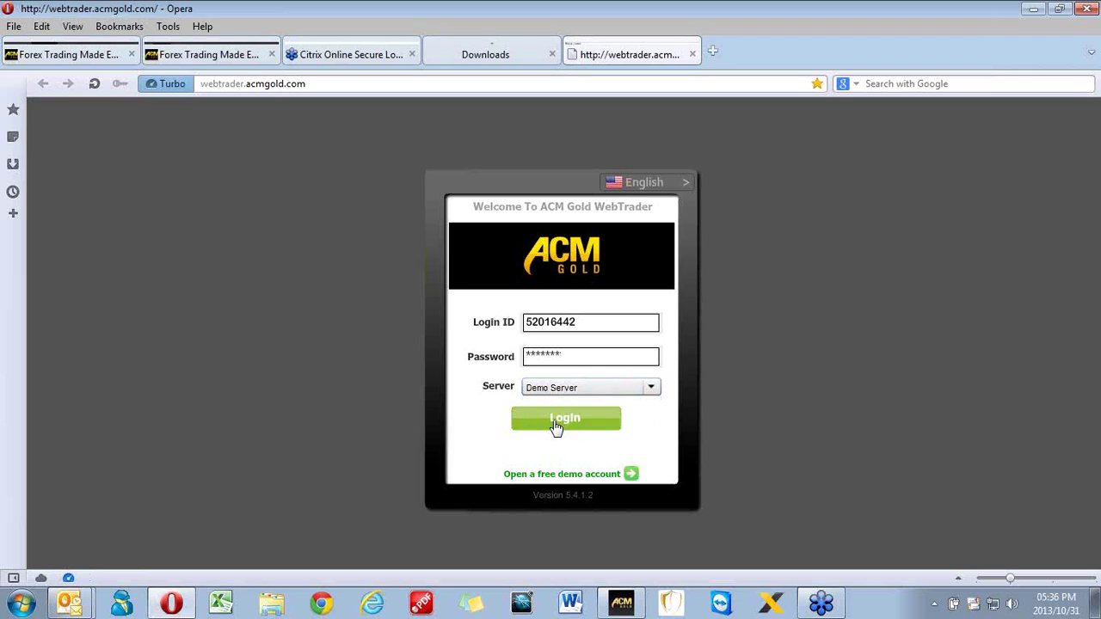
pyautogui.click(567, 419)
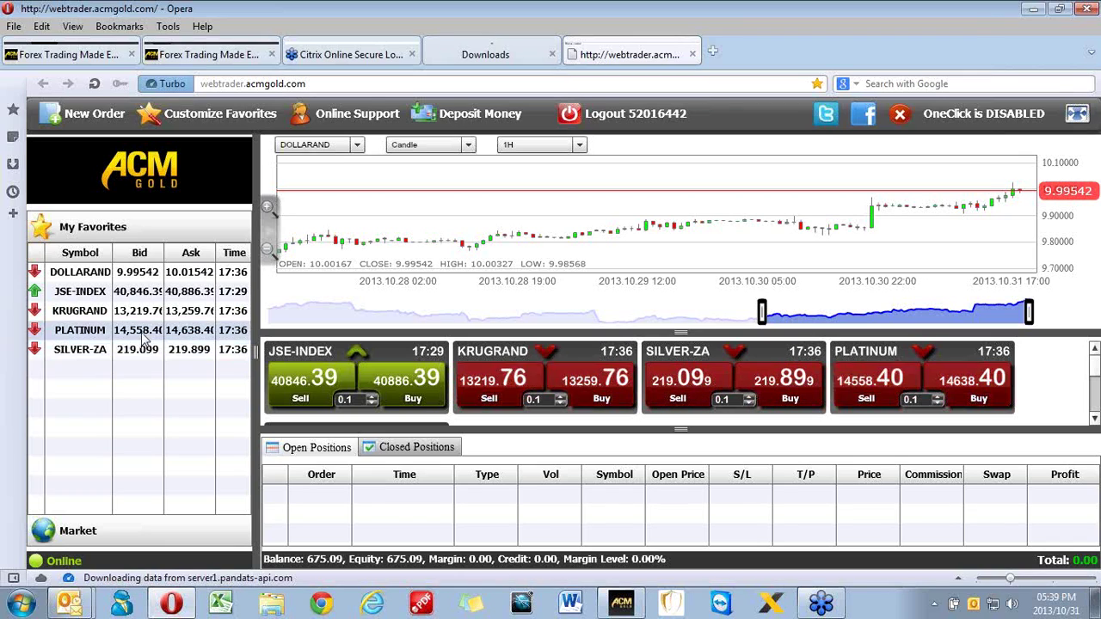
# Switch the price chart to the KRUGRAND symbol and inspect its most recent candles
pyautogui.click(358, 148)
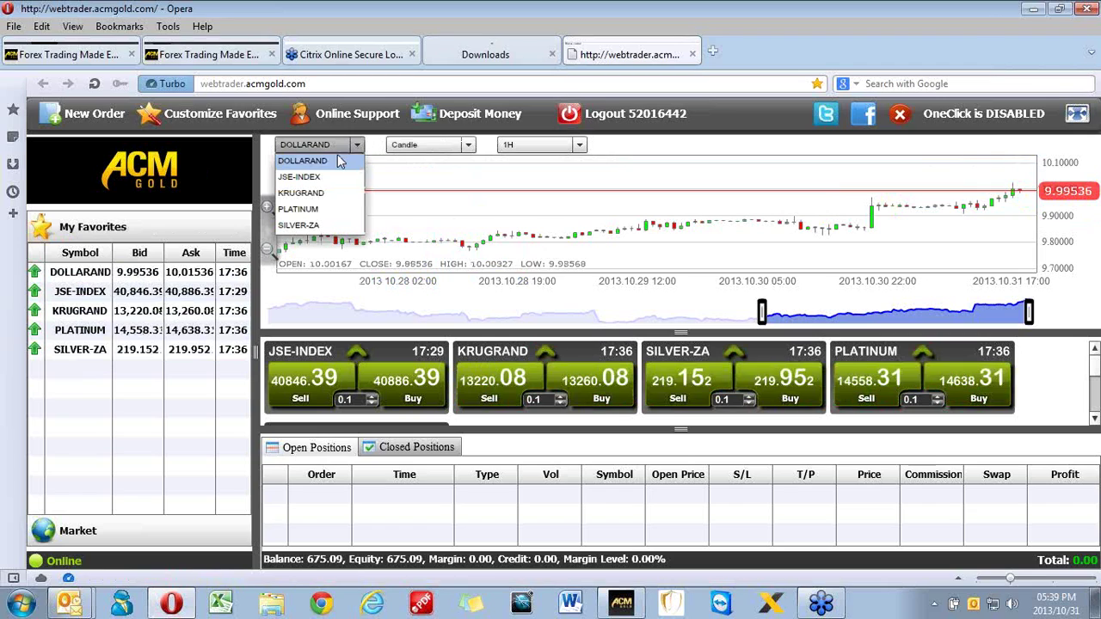
pyautogui.click(315, 197)
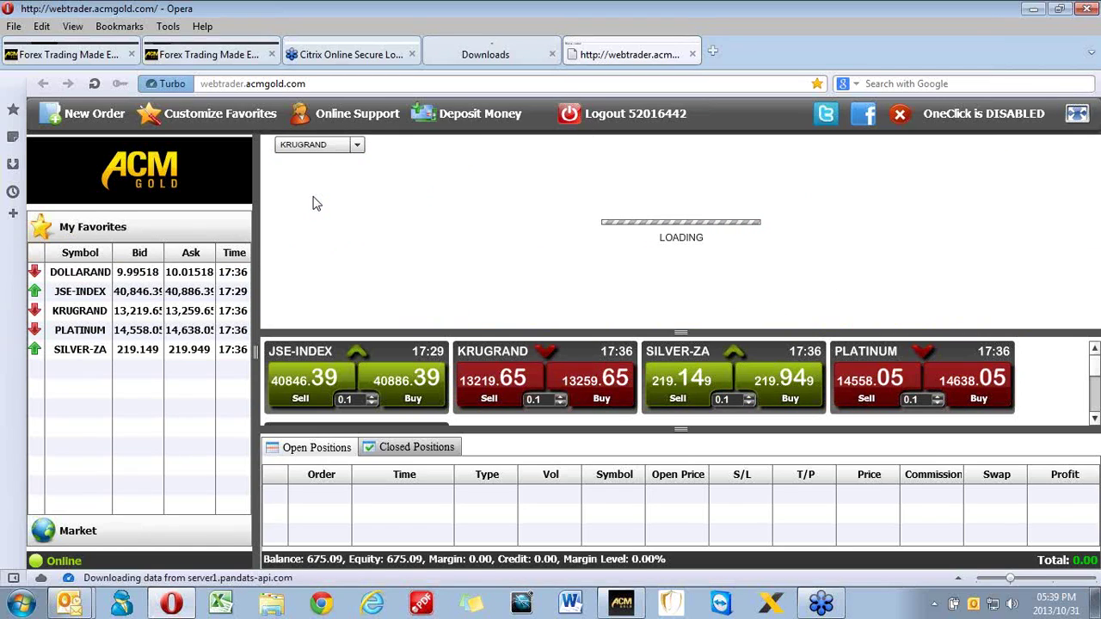
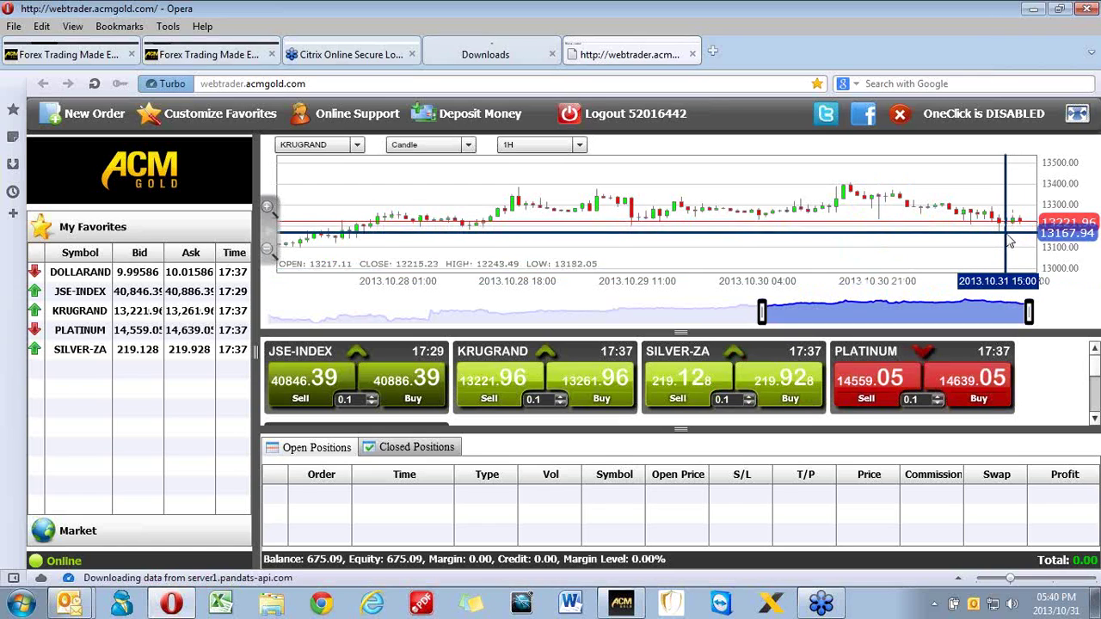
pyautogui.moveTo(1009, 242)
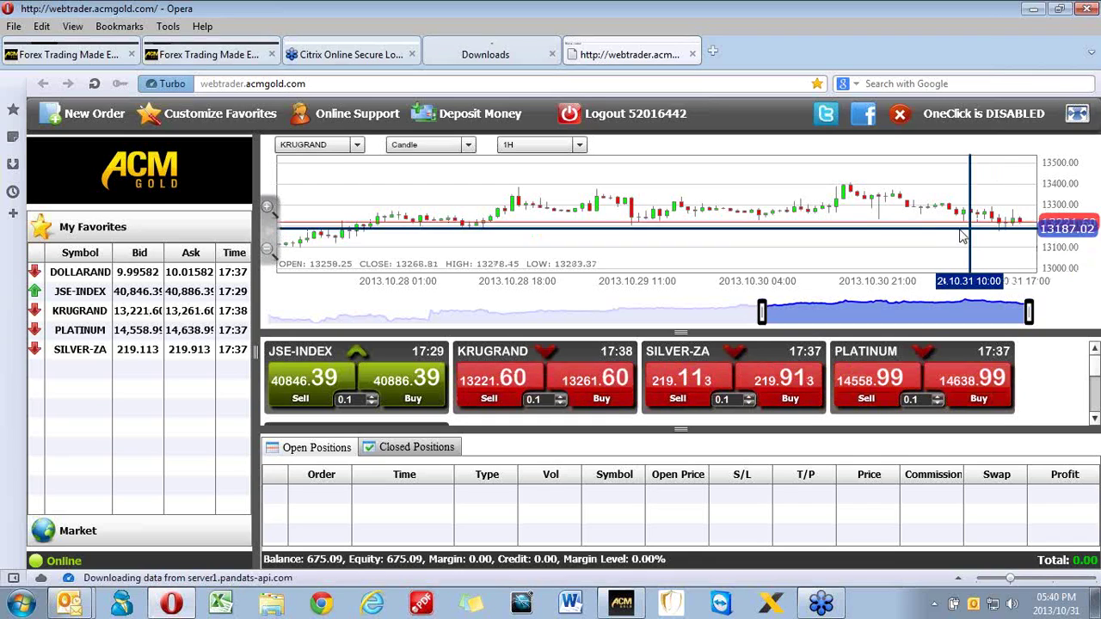
# Place an instant buy order for KRUGRAND with a volume of 1.00 and dismiss the order confirmation
pyautogui.click(602, 388)
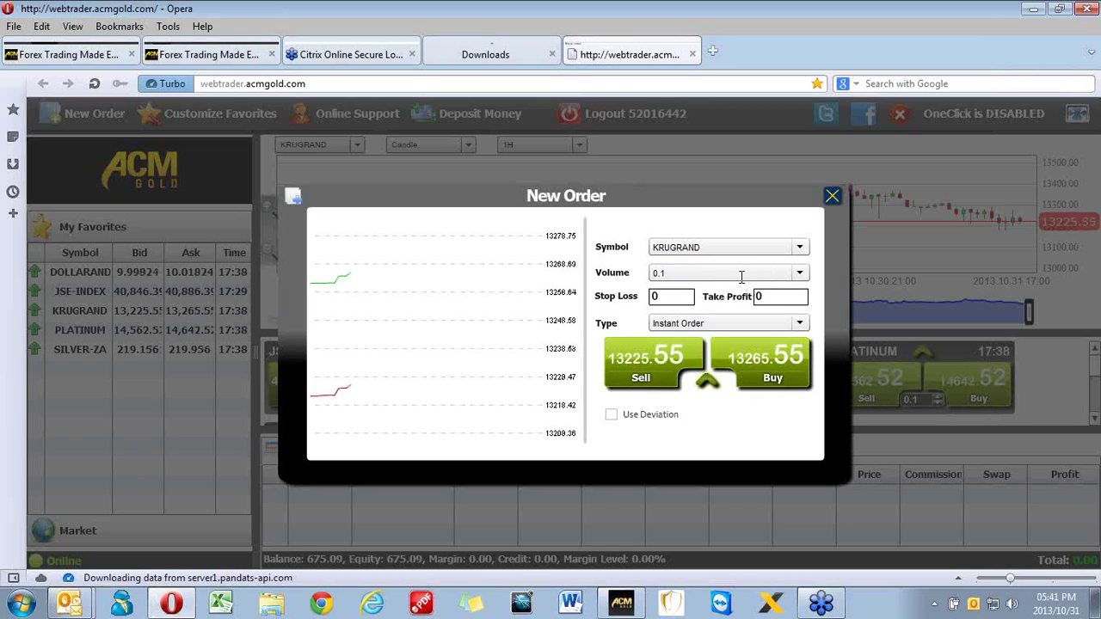
pyautogui.click(799, 275)
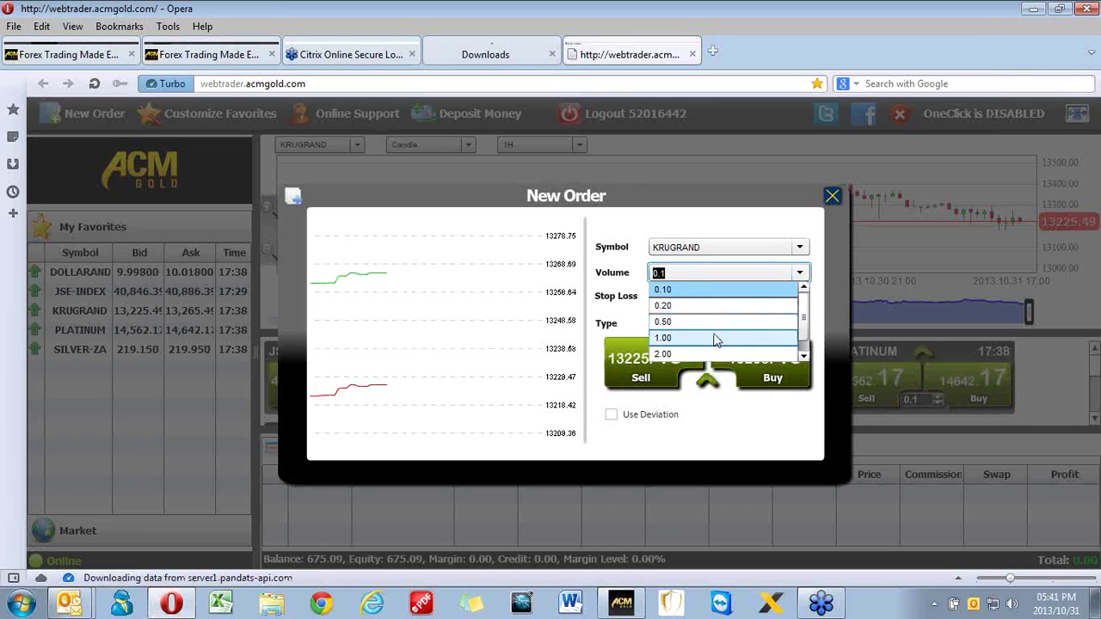
pyautogui.click(660, 338)
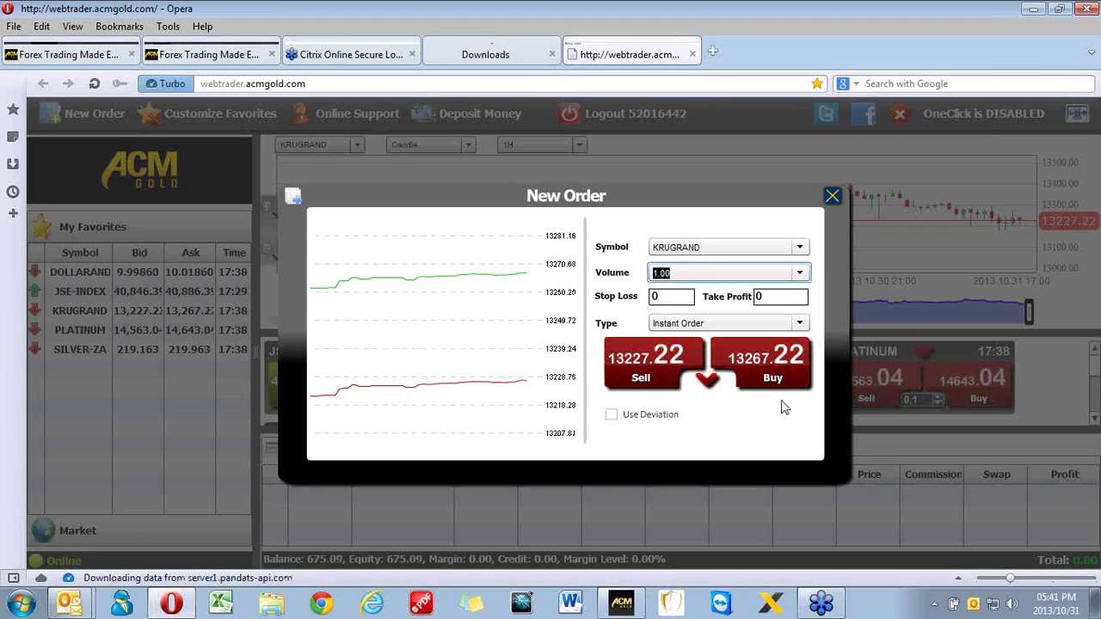
pyautogui.click(755, 361)
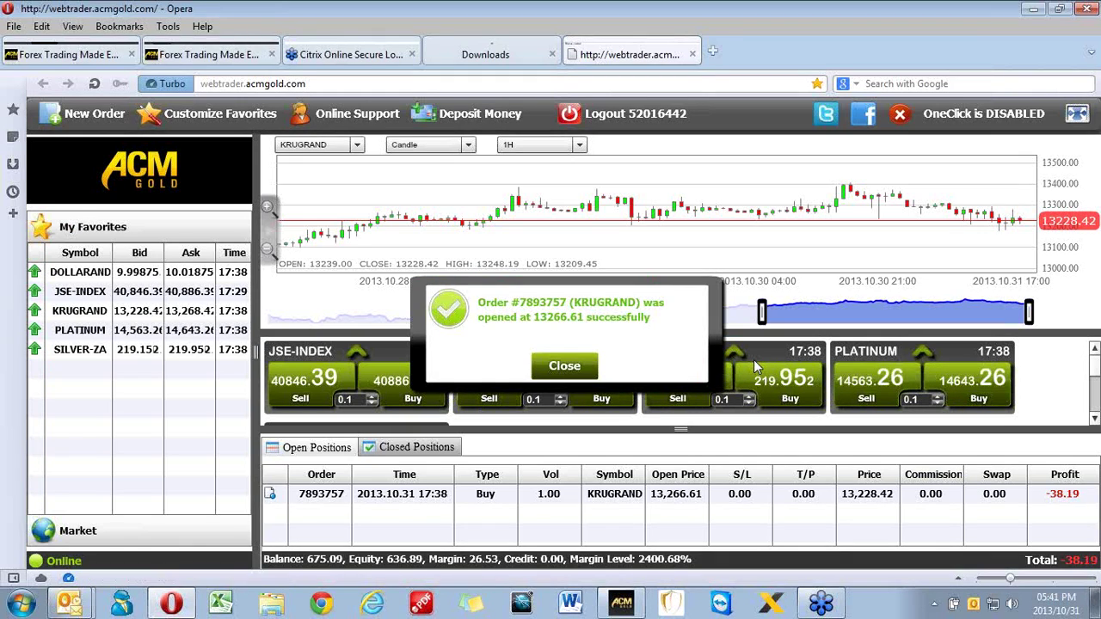
pyautogui.click(586, 373)
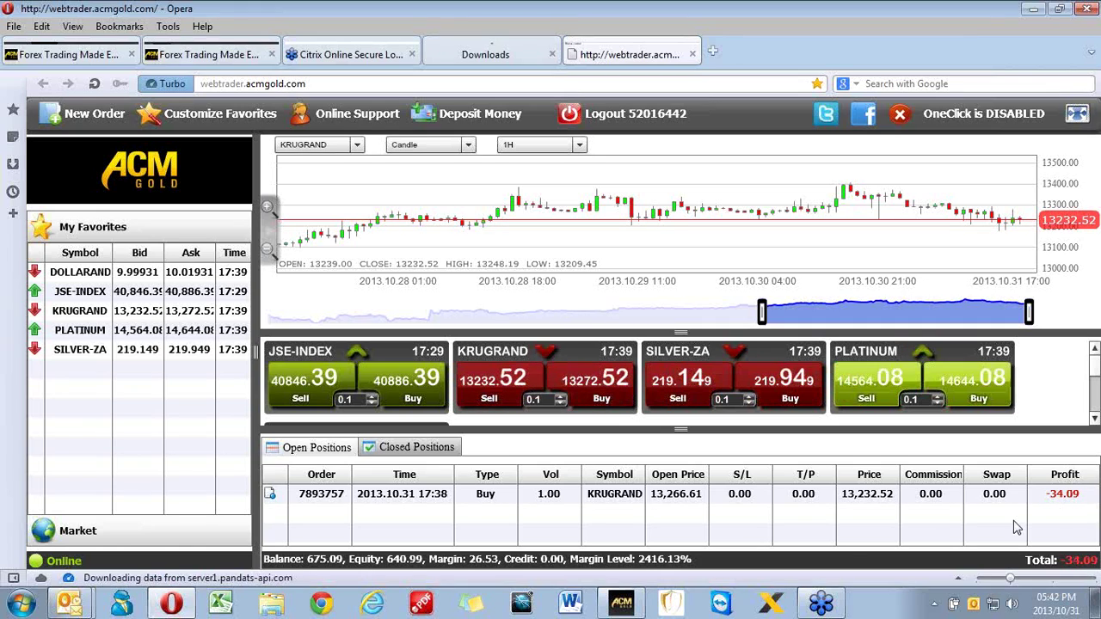
# Open the KRUGRAND buy position for modification and enter a stop loss of 13166.61
pyautogui.doubleClick(638, 498)
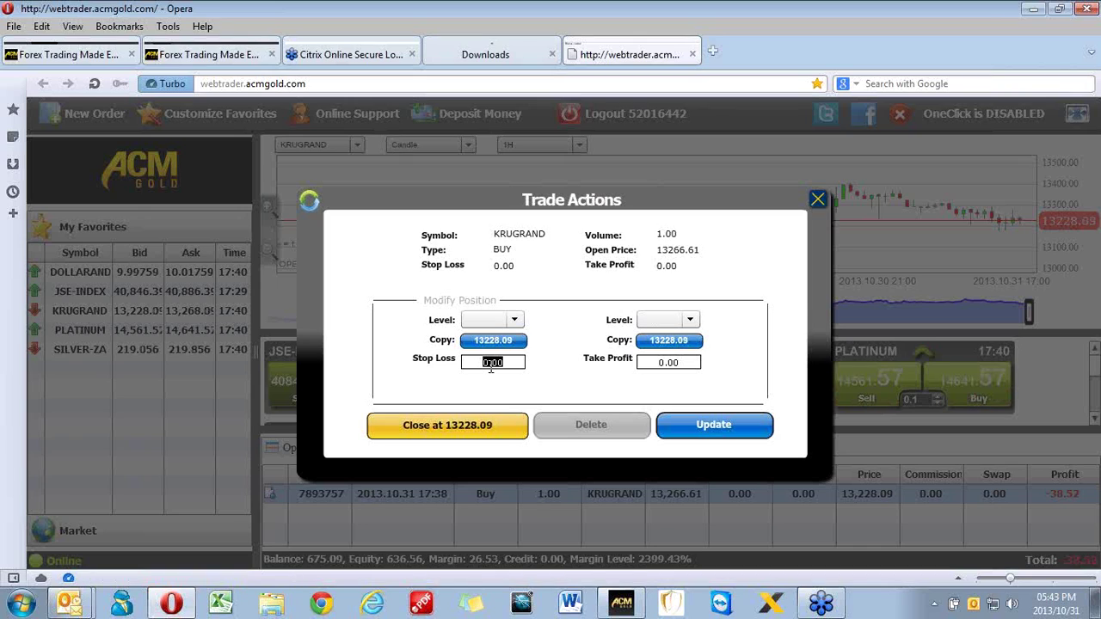
pyautogui.write('13')
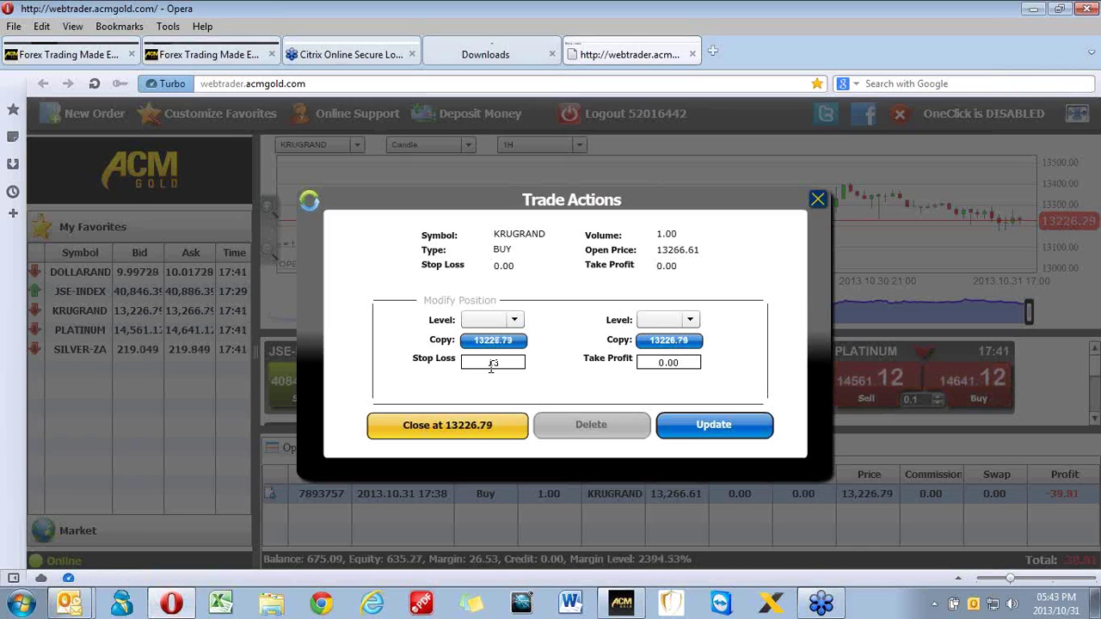
pyautogui.write('166')
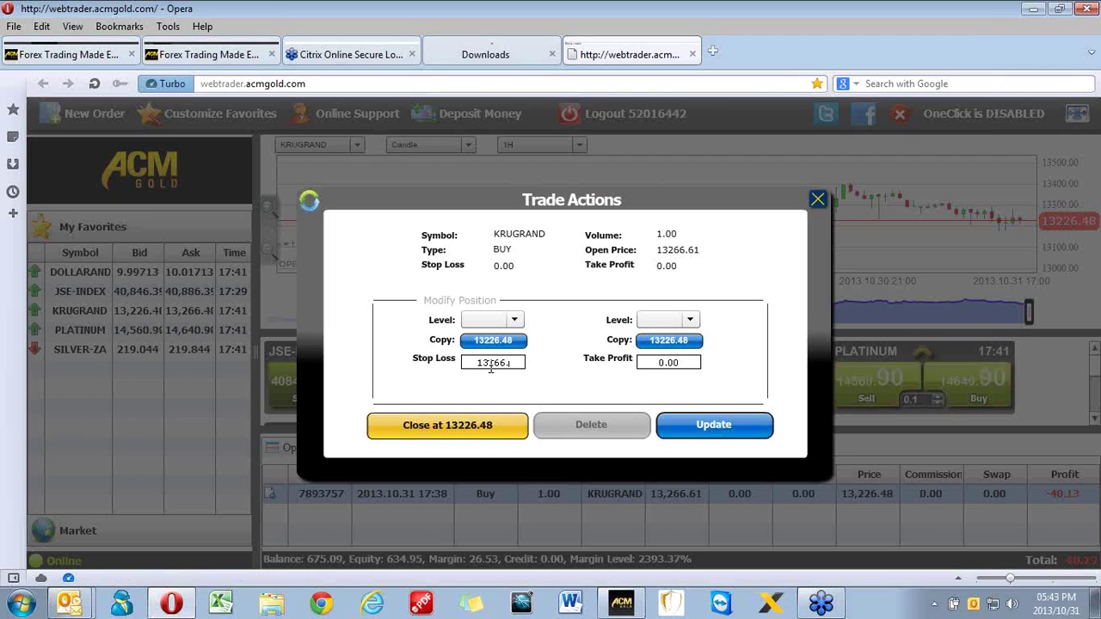
pyautogui.write('.61')
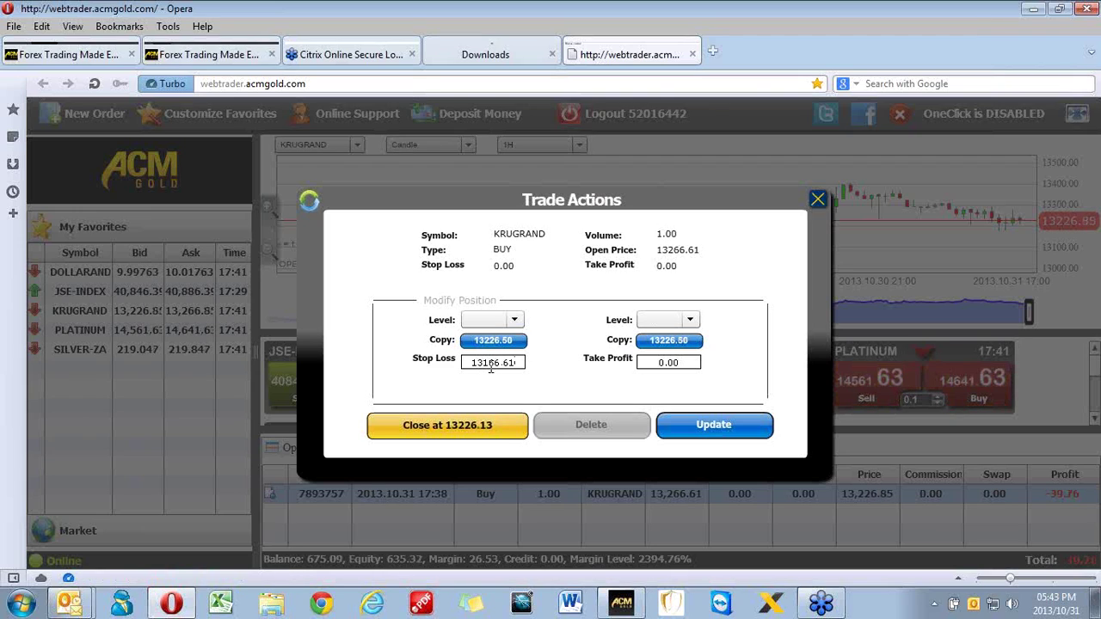
# Enter a take profit of 13566.61 for the KRUGRAND position, update the trade and dismiss the confirmation
pyautogui.click(669, 363)
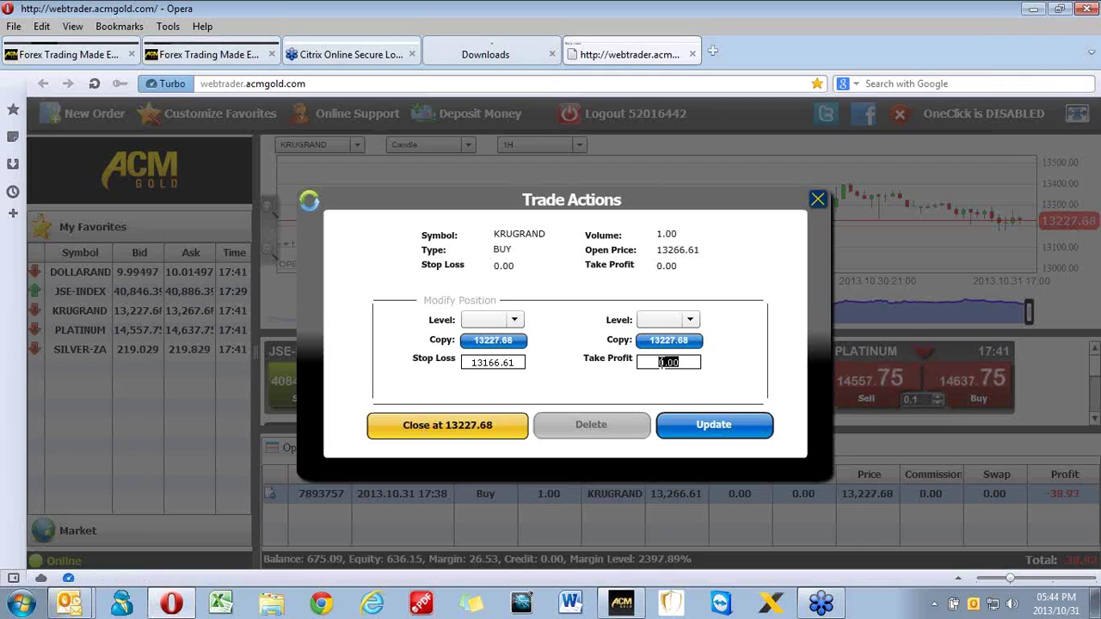
pyautogui.write('135556')
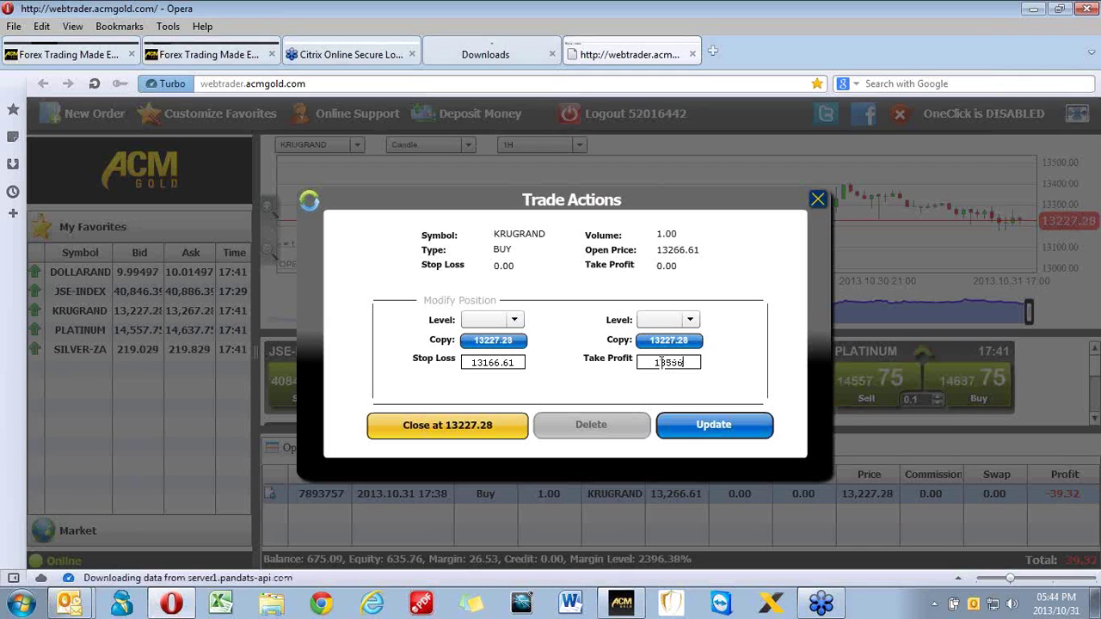
pyautogui.press('BackSpace')
pyautogui.press('BackSpace')
pyautogui.press('BackSpace')
pyautogui.press('BackSpace')
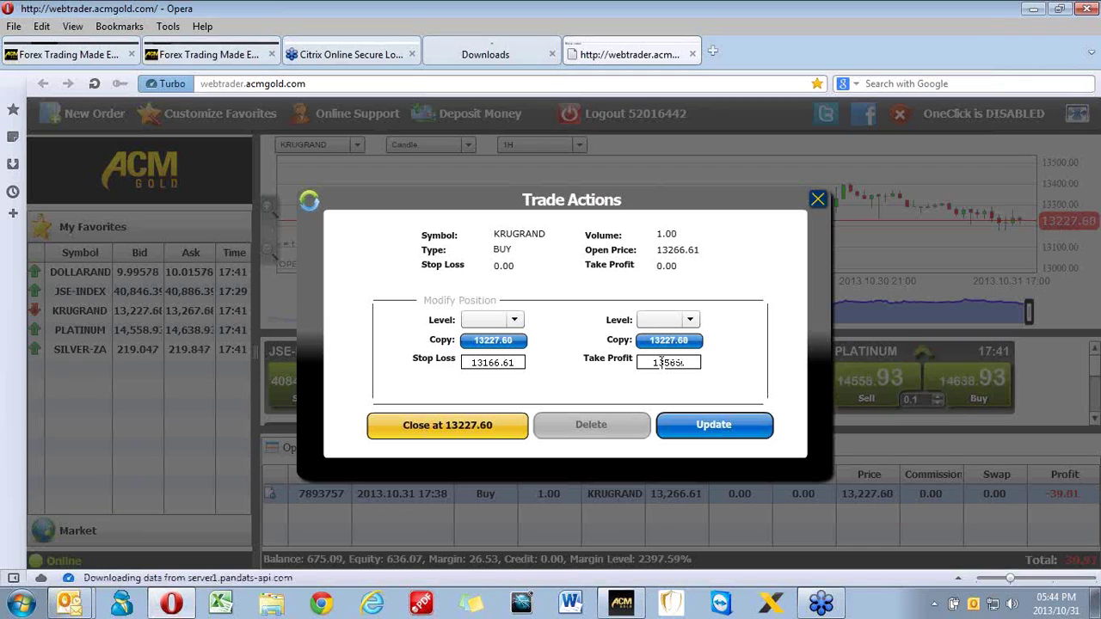
pyautogui.write('3366.61')
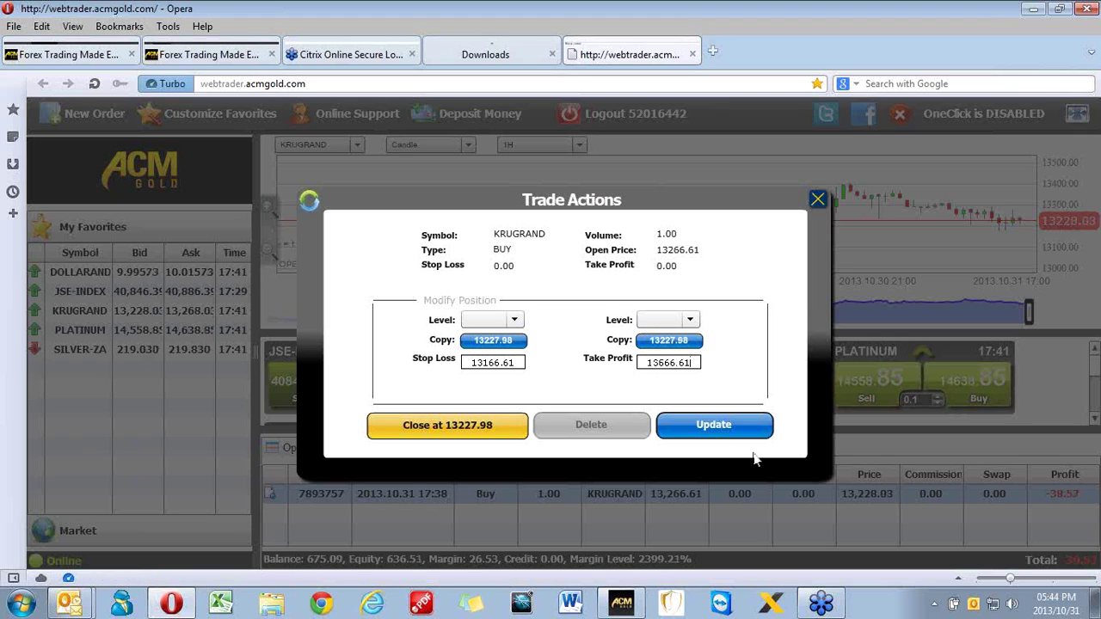
pyautogui.click(722, 430)
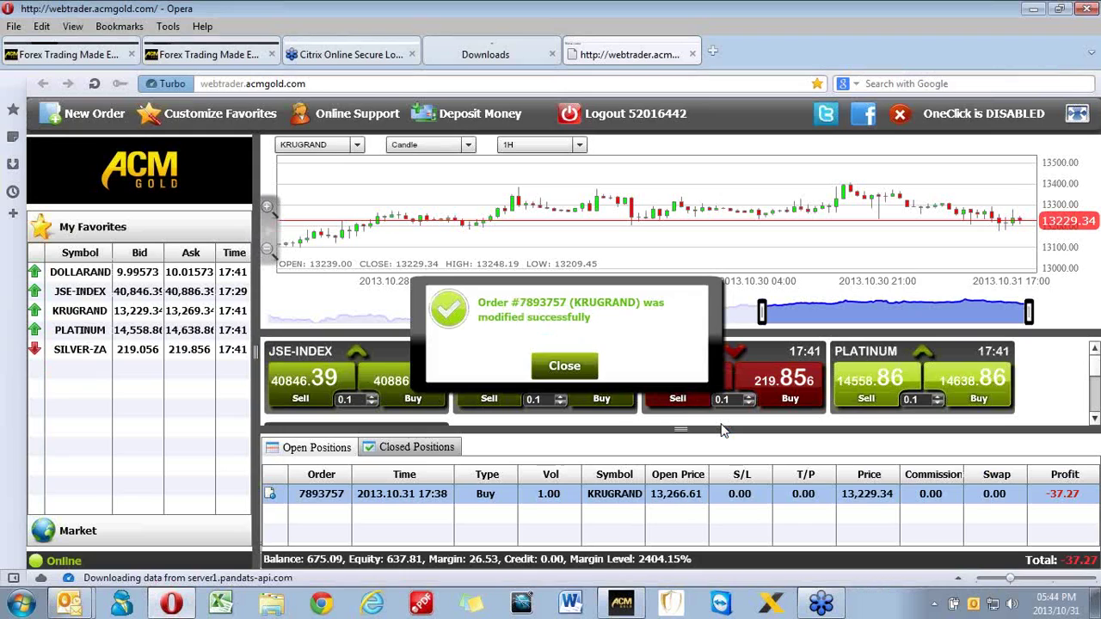
pyautogui.click(564, 367)
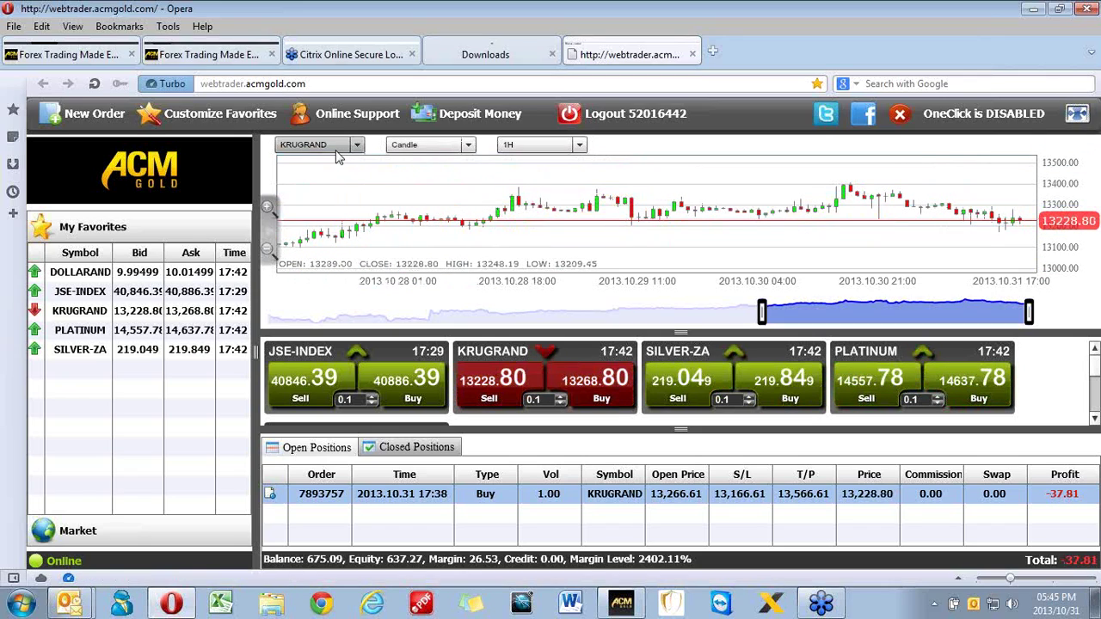
# Review the available chart types and time frames for the KRUGRAND chart
pyautogui.click(467, 146)
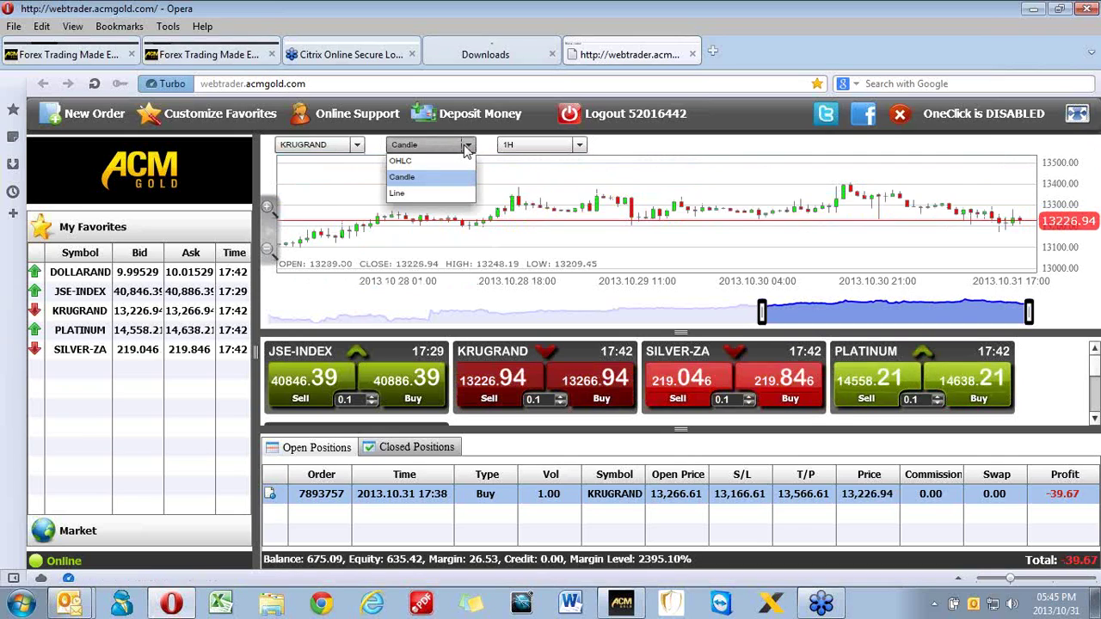
pyautogui.click(579, 146)
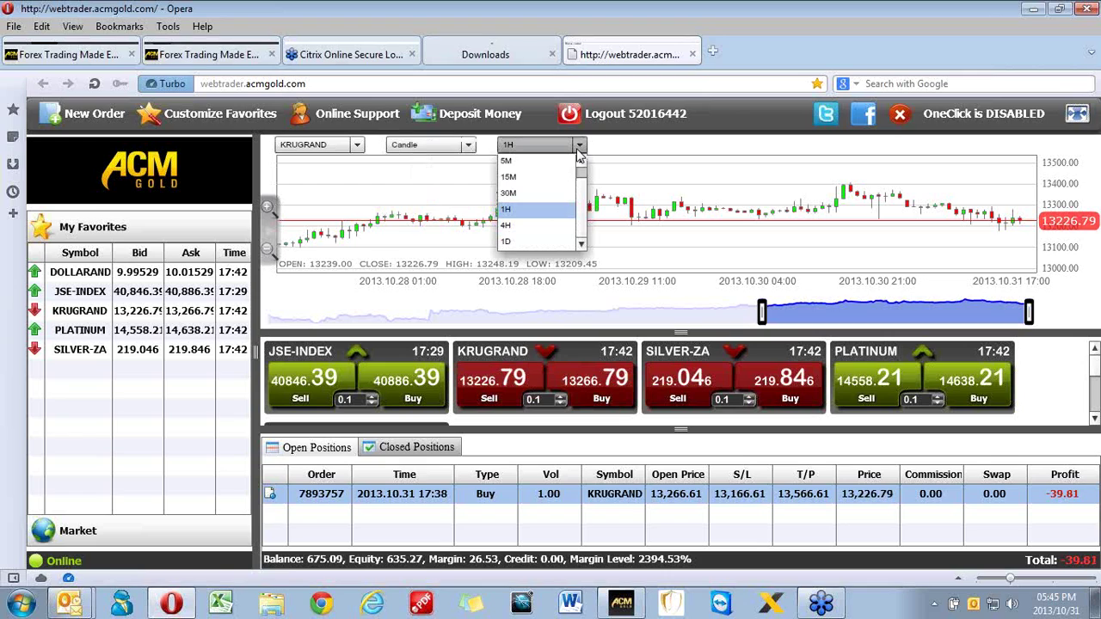
pyautogui.click(662, 160)
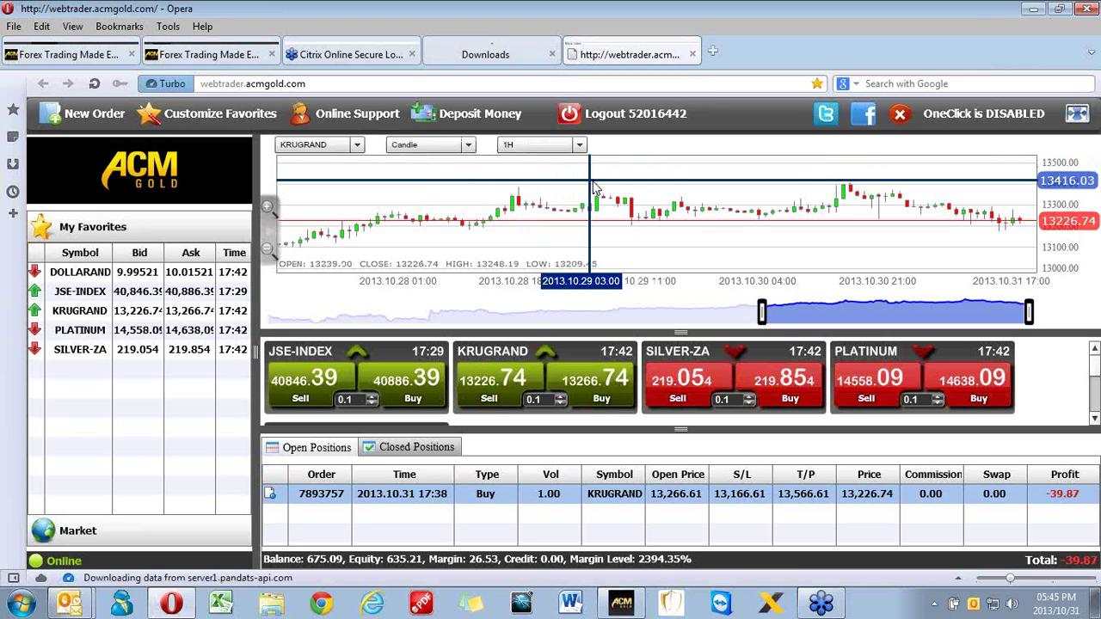
pyautogui.moveTo(594, 187)
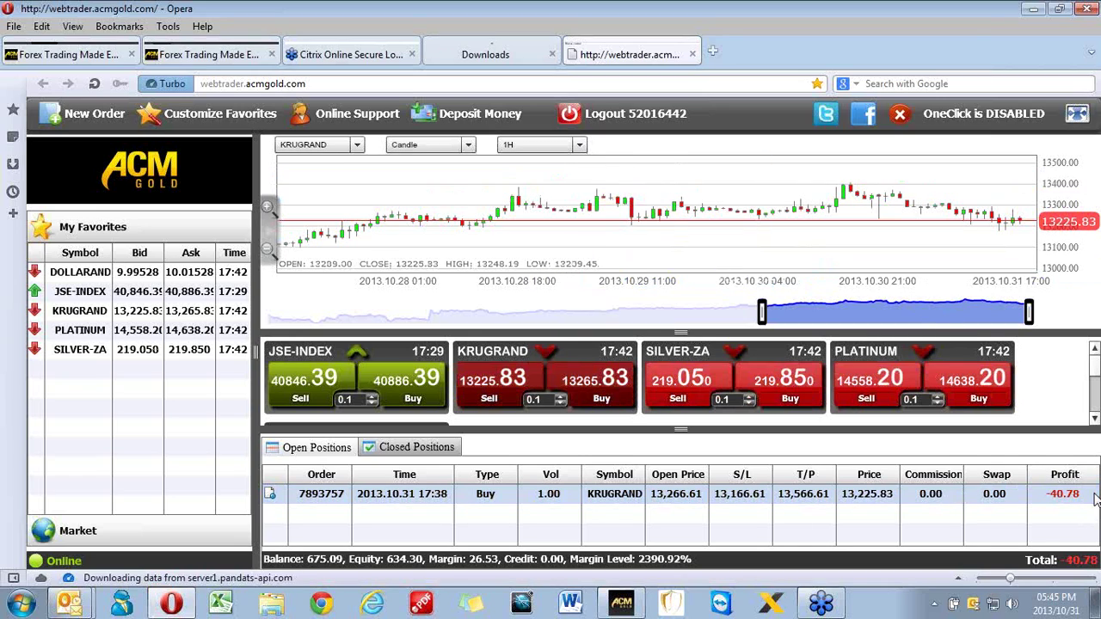
# Review the trade actions of the open KRUGRAND position and close the dialog without changes
pyautogui.doubleClick(674, 497)
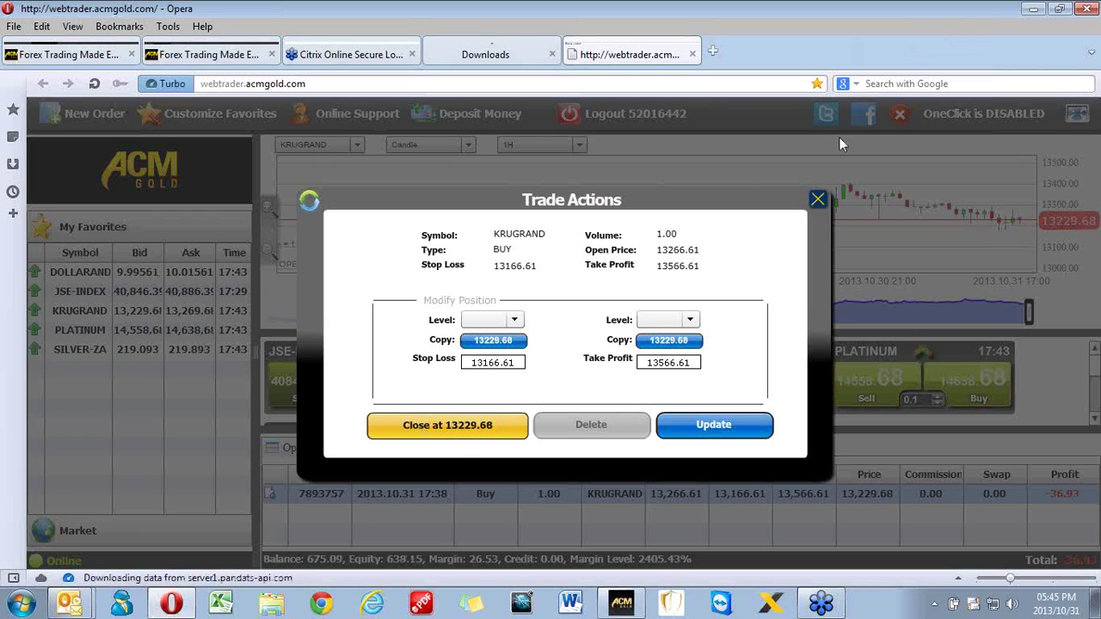
pyautogui.click(818, 202)
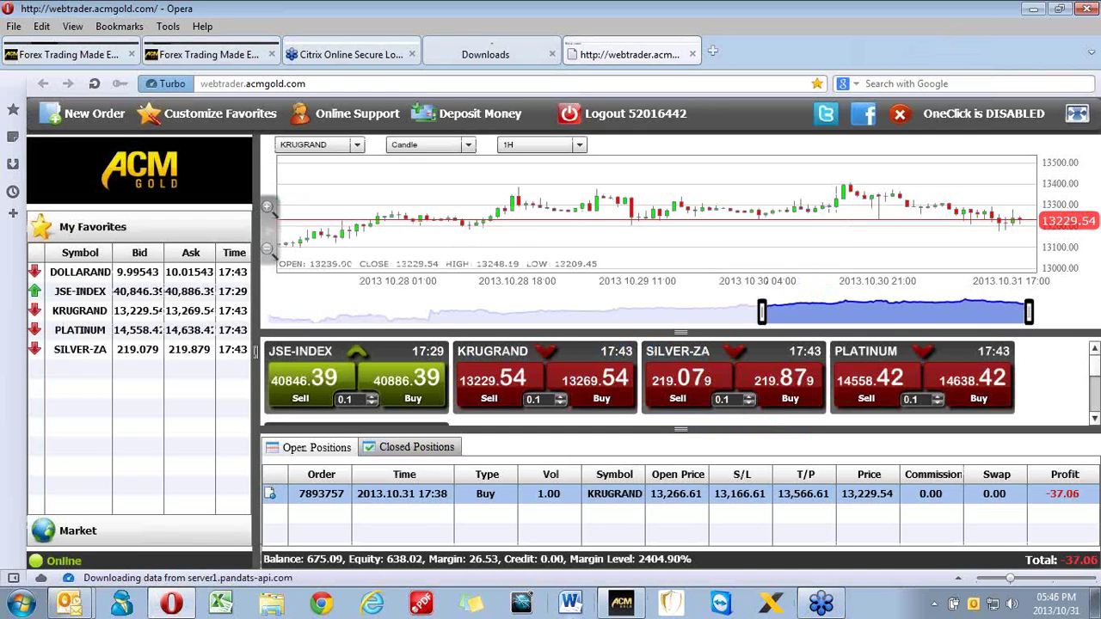
# Switch to the ACM GOLD MetaTrader 4 terminal and view the account login form without logging in
pyautogui.click(621, 605)
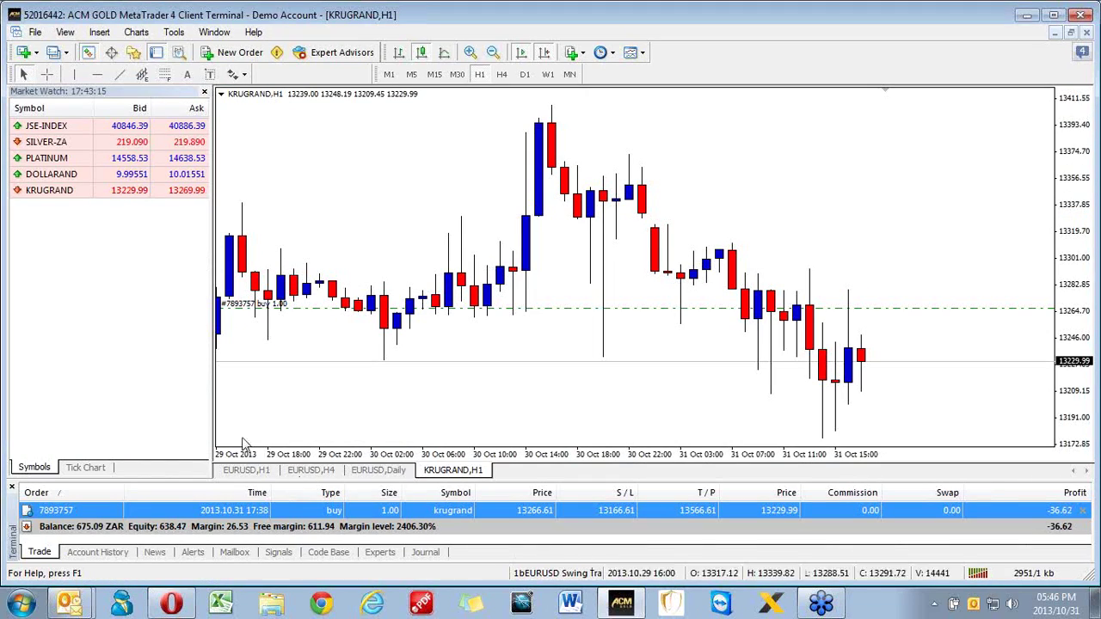
pyautogui.click(35, 35)
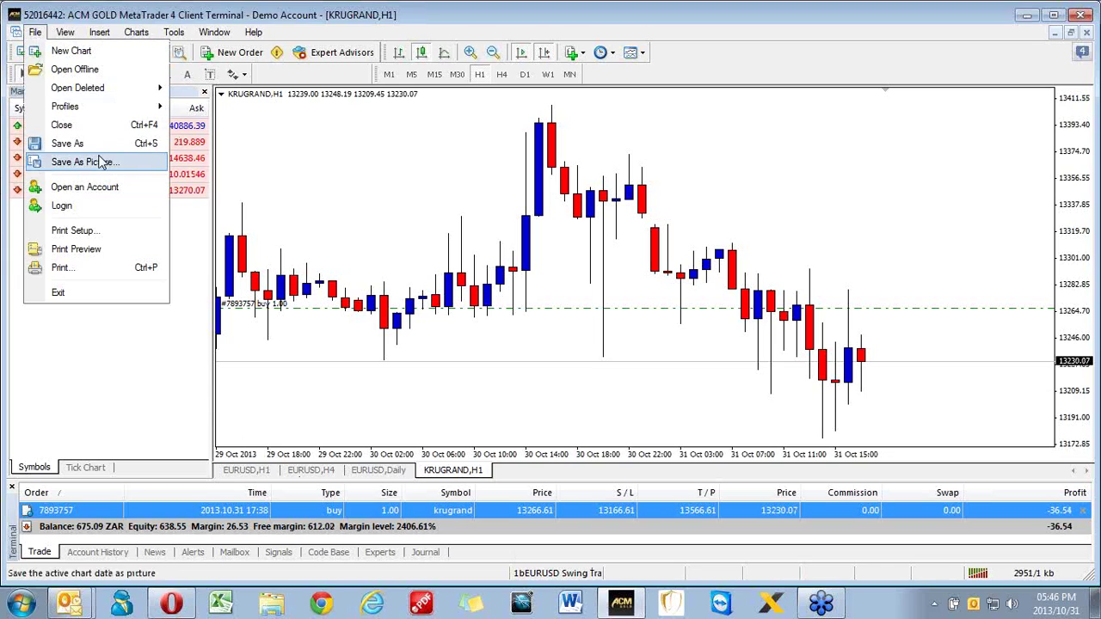
pyautogui.click(74, 210)
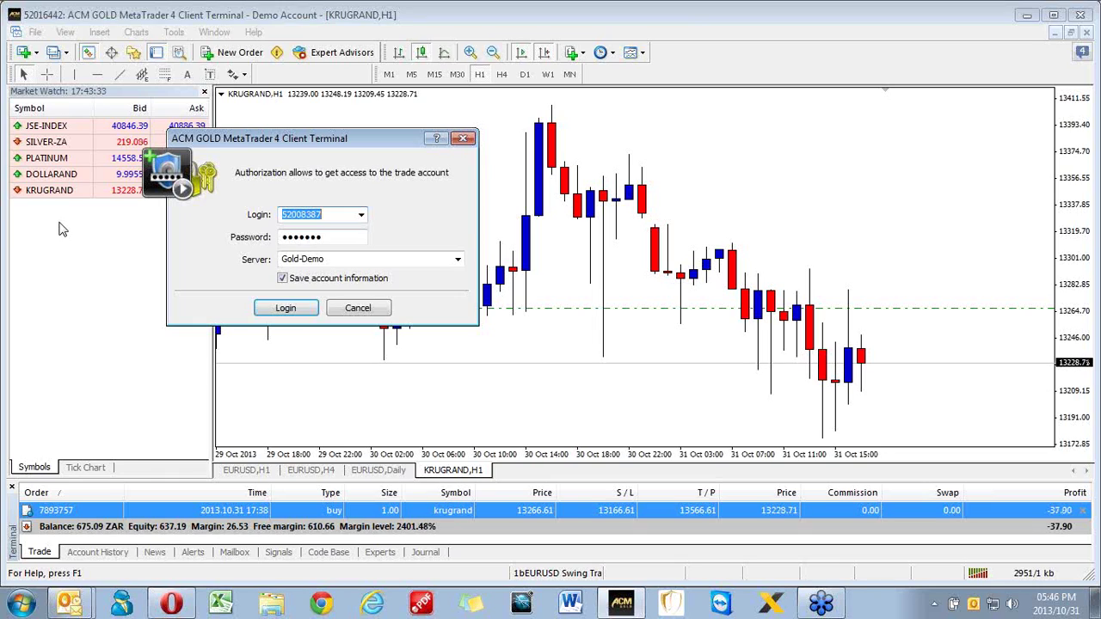
pyautogui.click(463, 139)
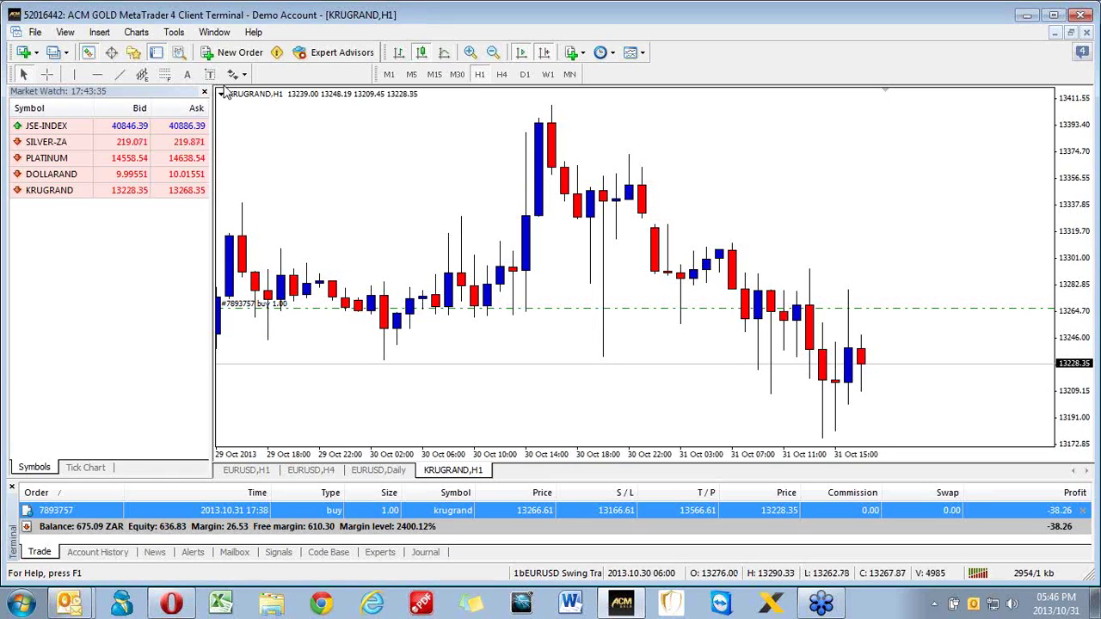
# Show the Navigator to review its accounts, closing the Market Watch and finally the Navigator
pyautogui.click(132, 56)
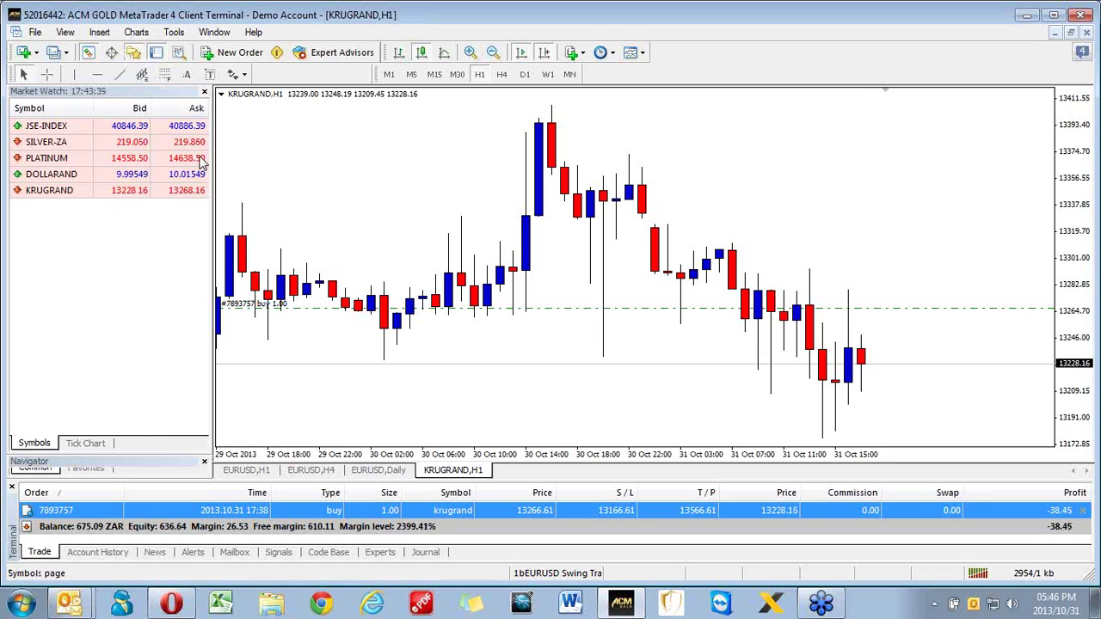
pyautogui.click(204, 91)
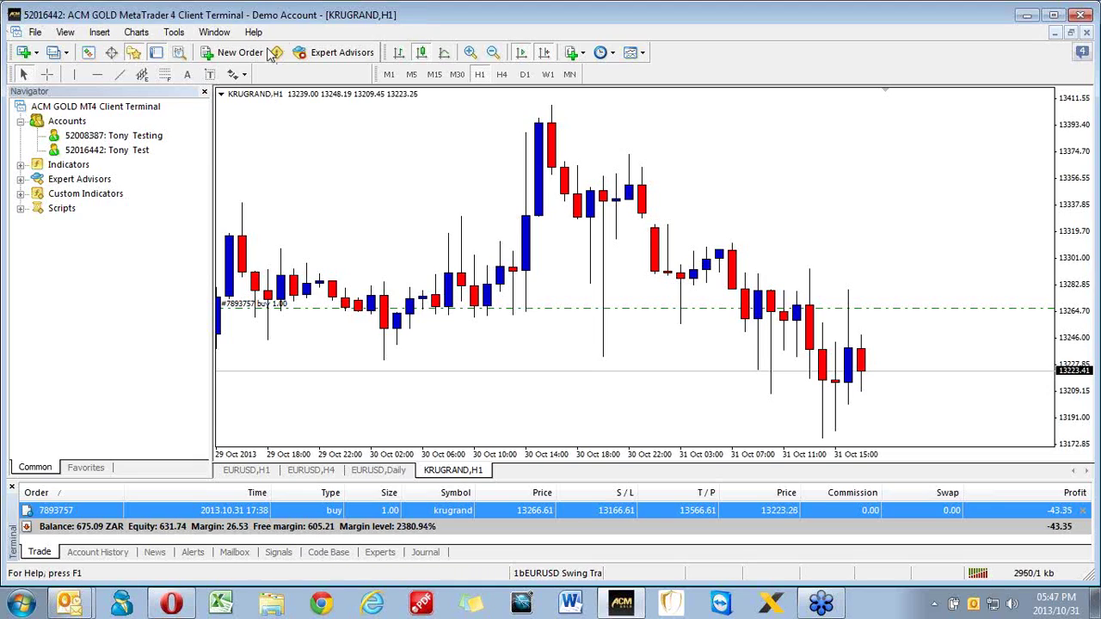
pyautogui.click(204, 91)
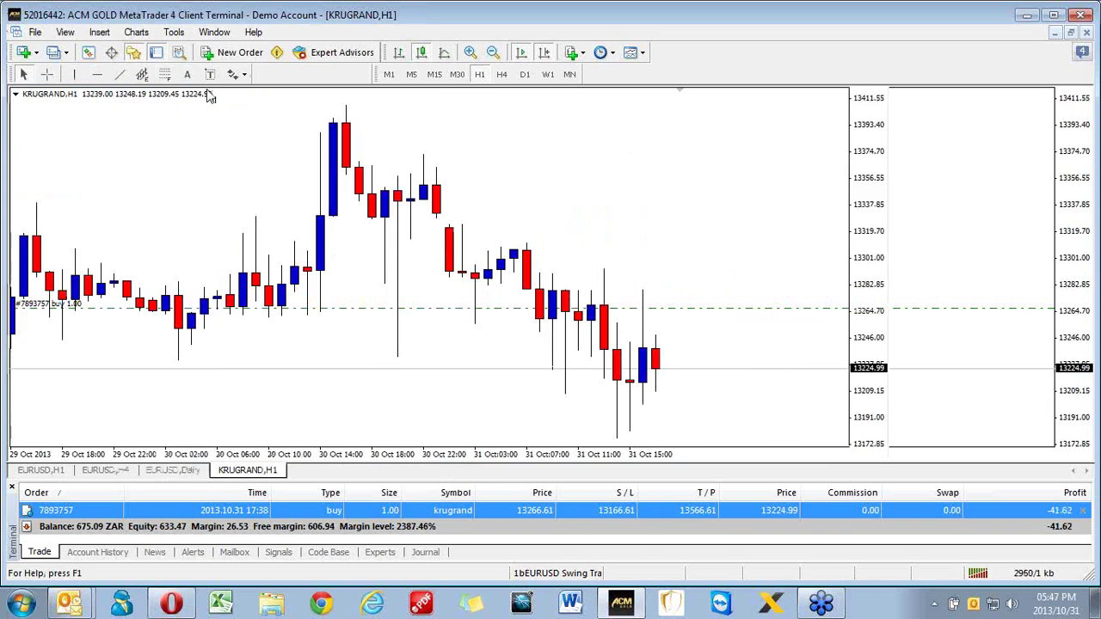
# Show the Market Watch, check the KRUGRAND and JSE-INDEX symbol details, and open a chart window for JSE-INDEX
pyautogui.click(88, 52)
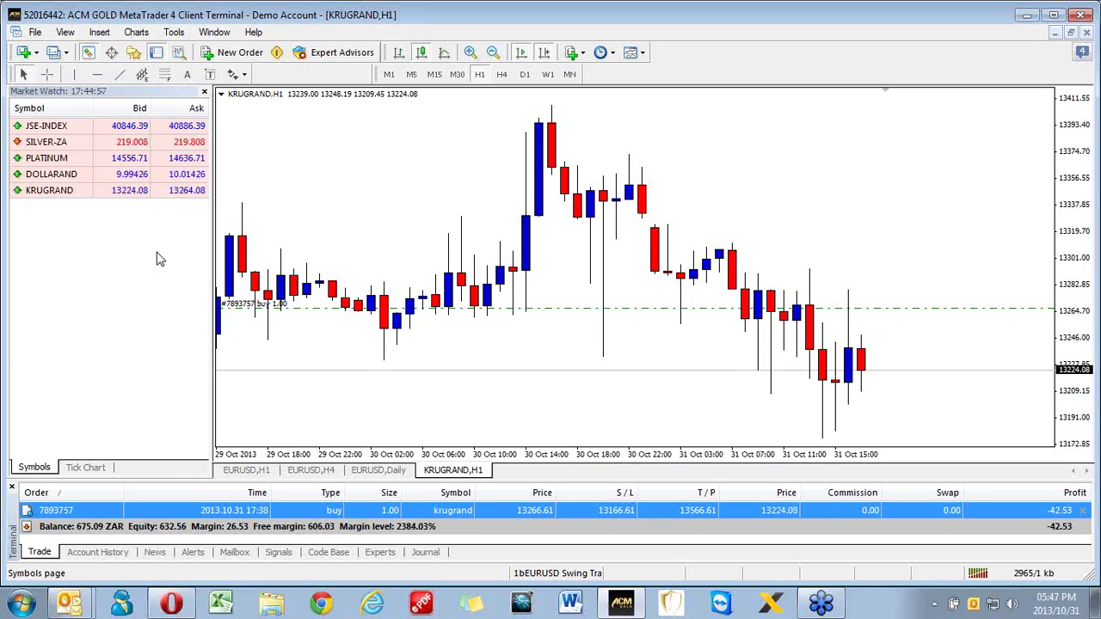
pyautogui.moveTo(67, 193)
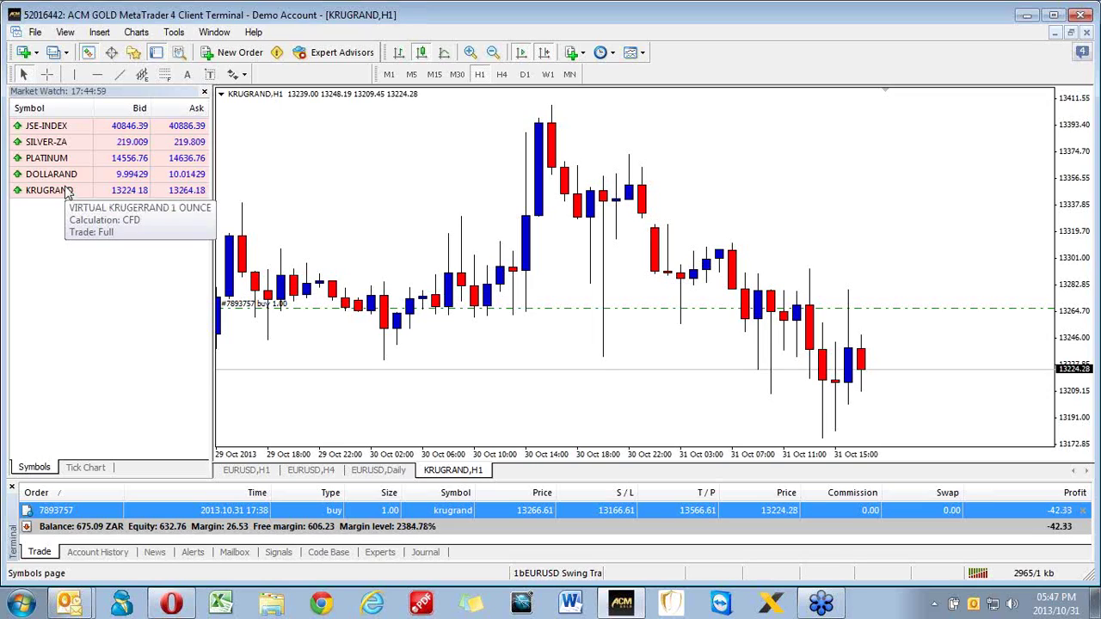
pyautogui.moveTo(65, 134)
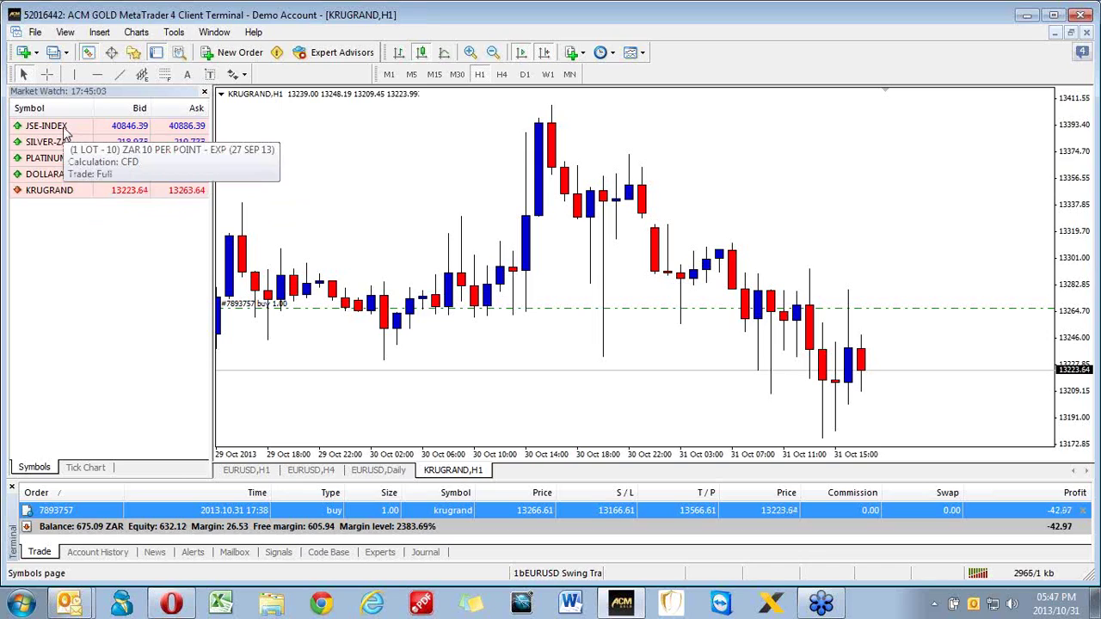
pyautogui.click(64, 133)
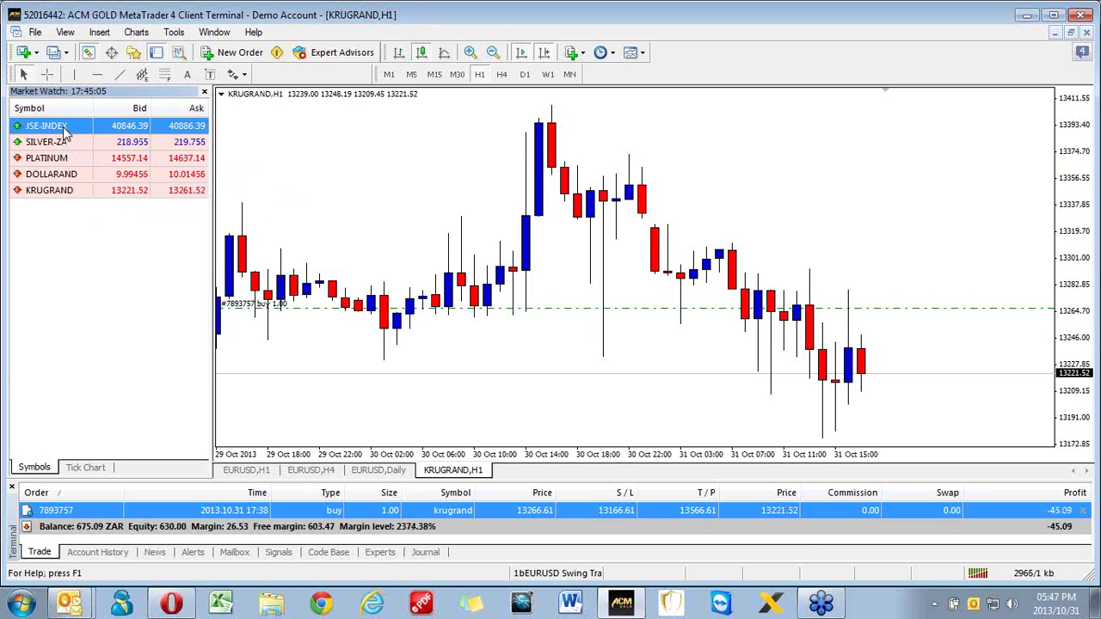
pyautogui.rightClick(65, 131)
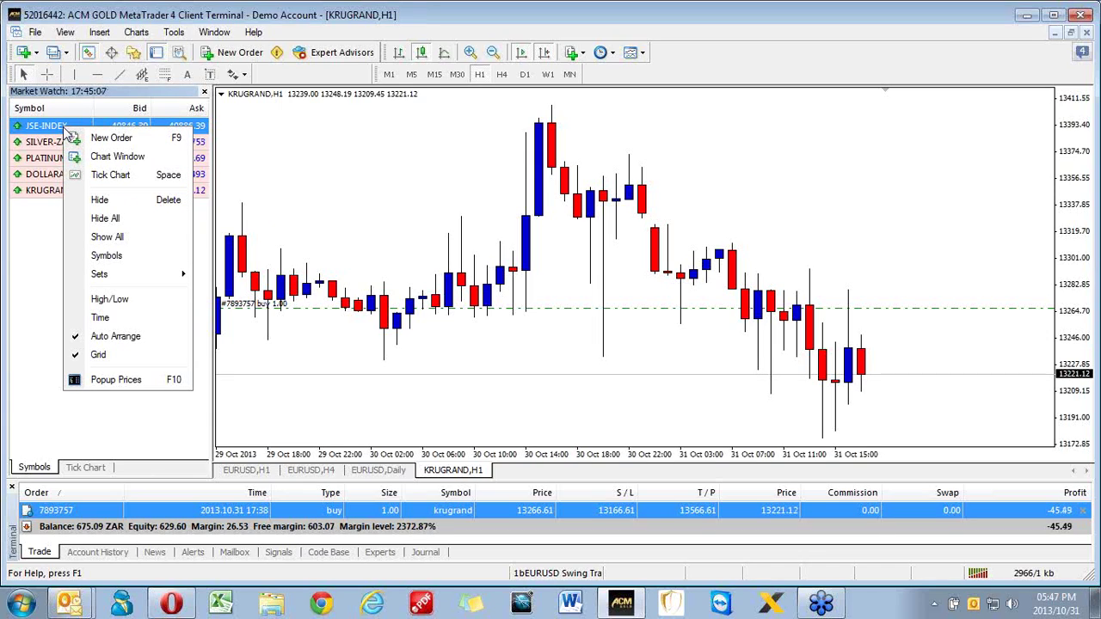
pyautogui.click(143, 160)
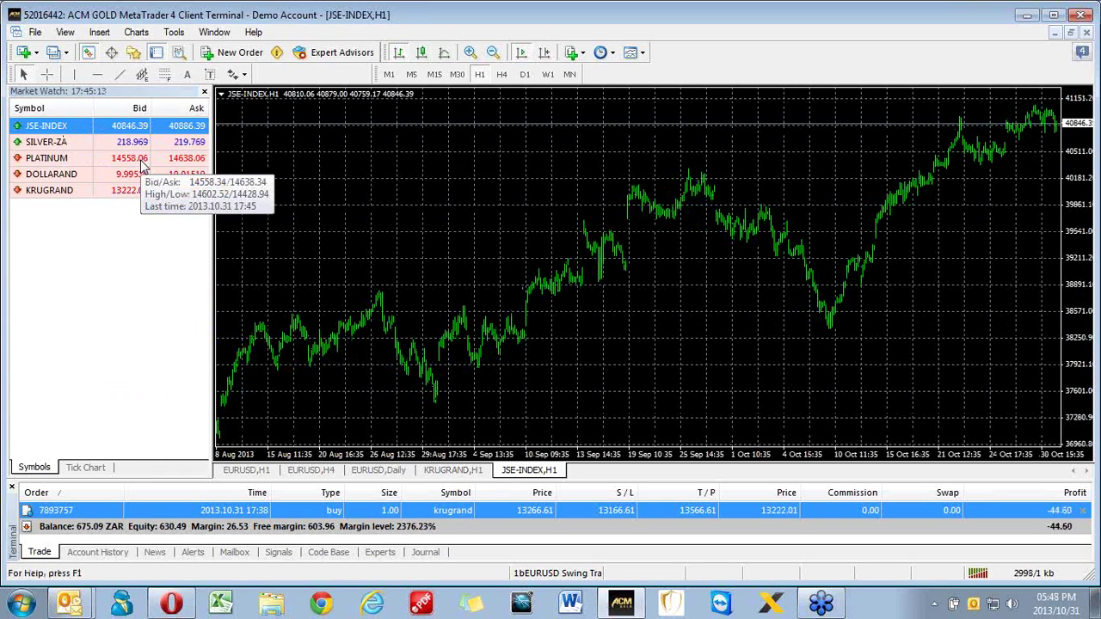
# Hide the Market Watch and apply the fourth of the numbered personal templates to the JSE-INDEX chart
pyautogui.click(204, 93)
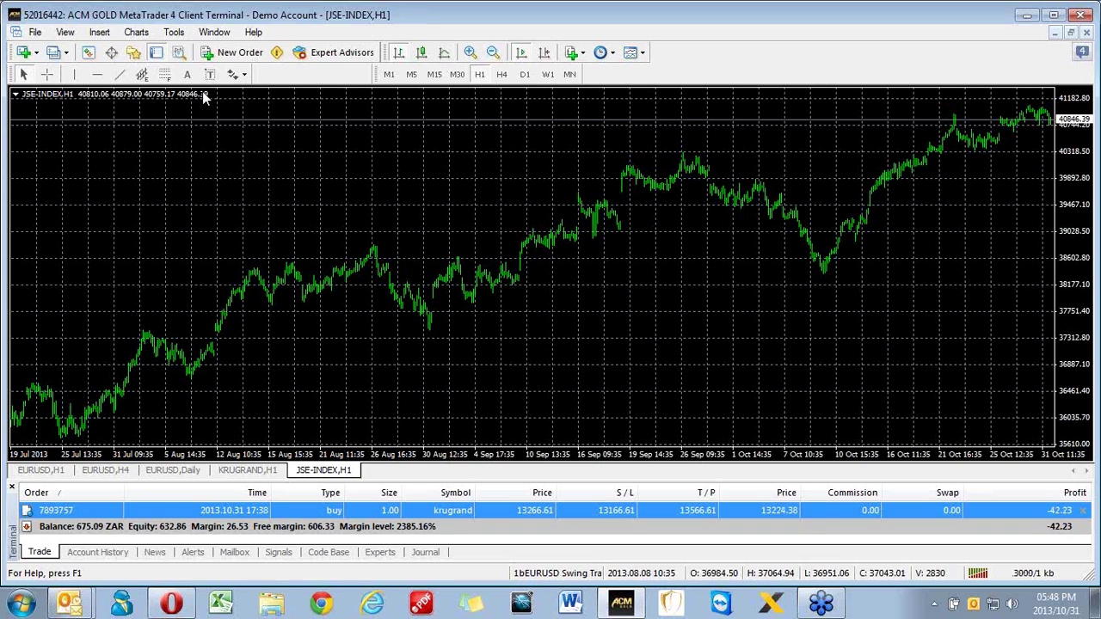
pyautogui.click(641, 53)
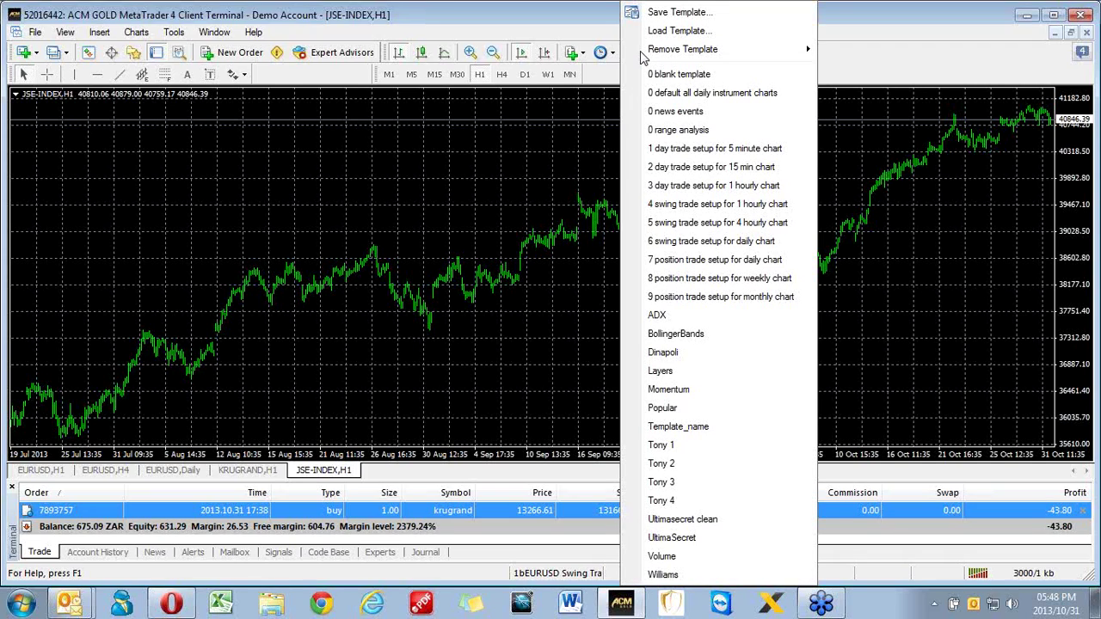
pyautogui.click(674, 503)
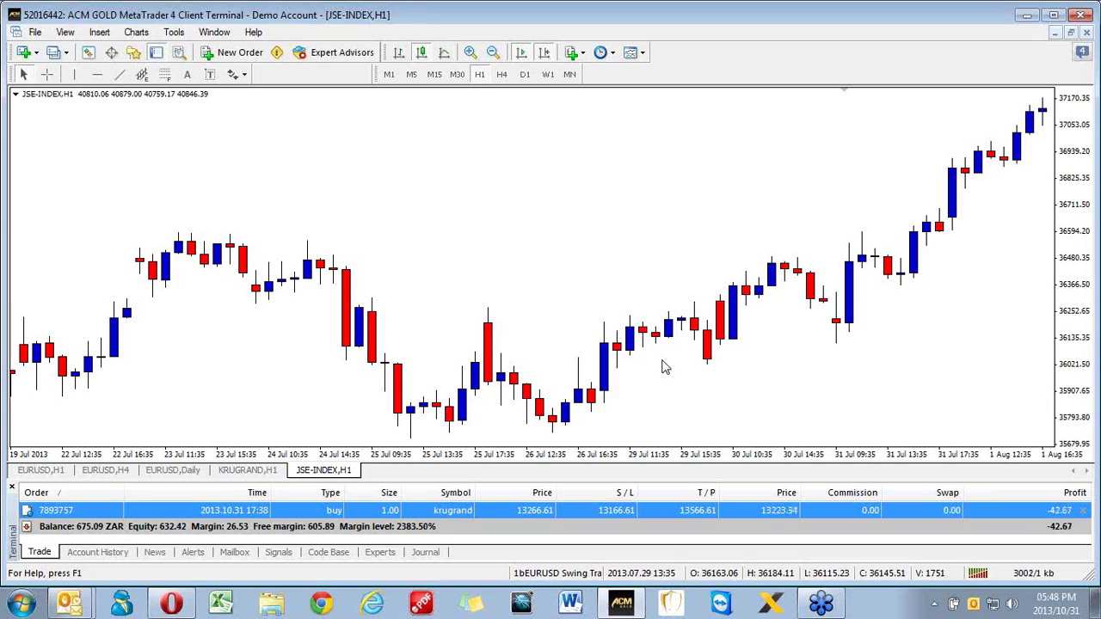
# Return to the KRUGRAND chart and review the open order's stop loss and take profit settings without modifying them
pyautogui.click(272, 475)
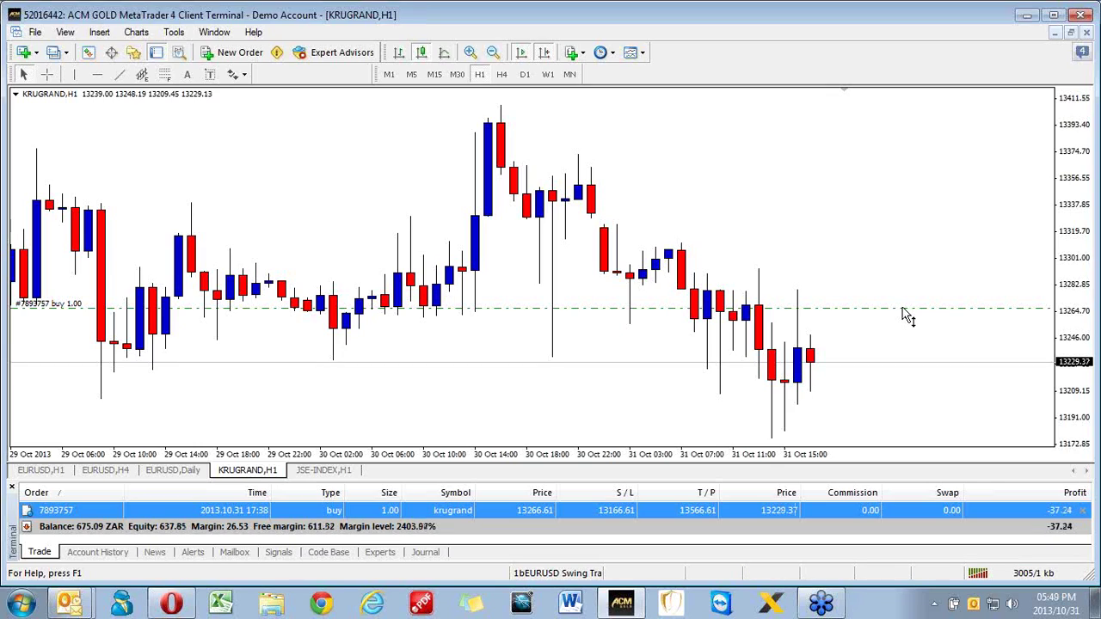
pyautogui.rightClick(581, 509)
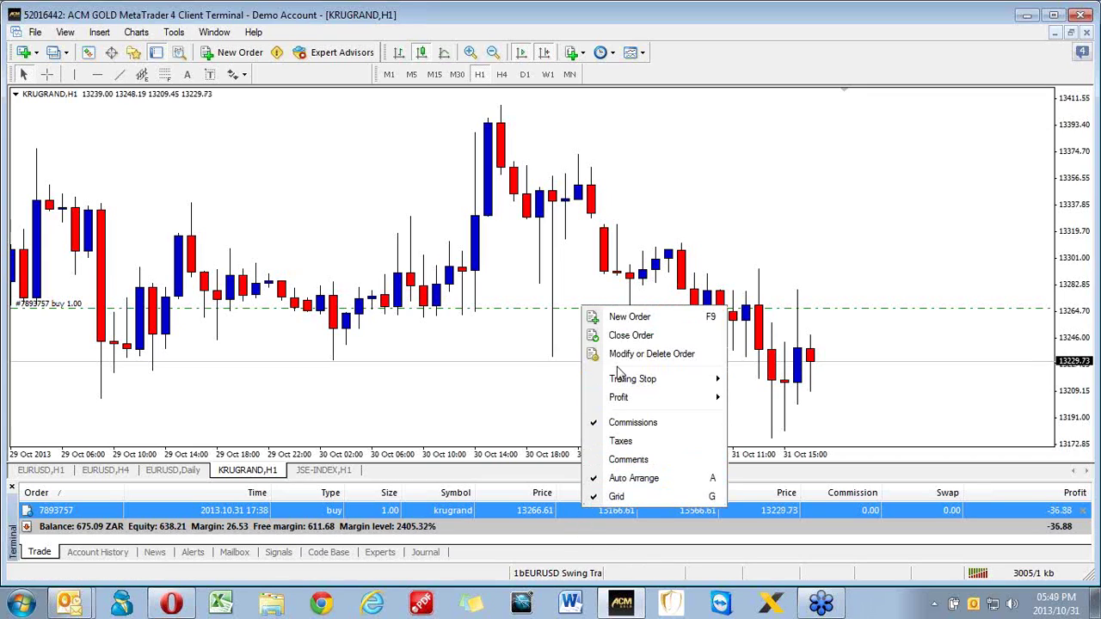
pyautogui.click(645, 356)
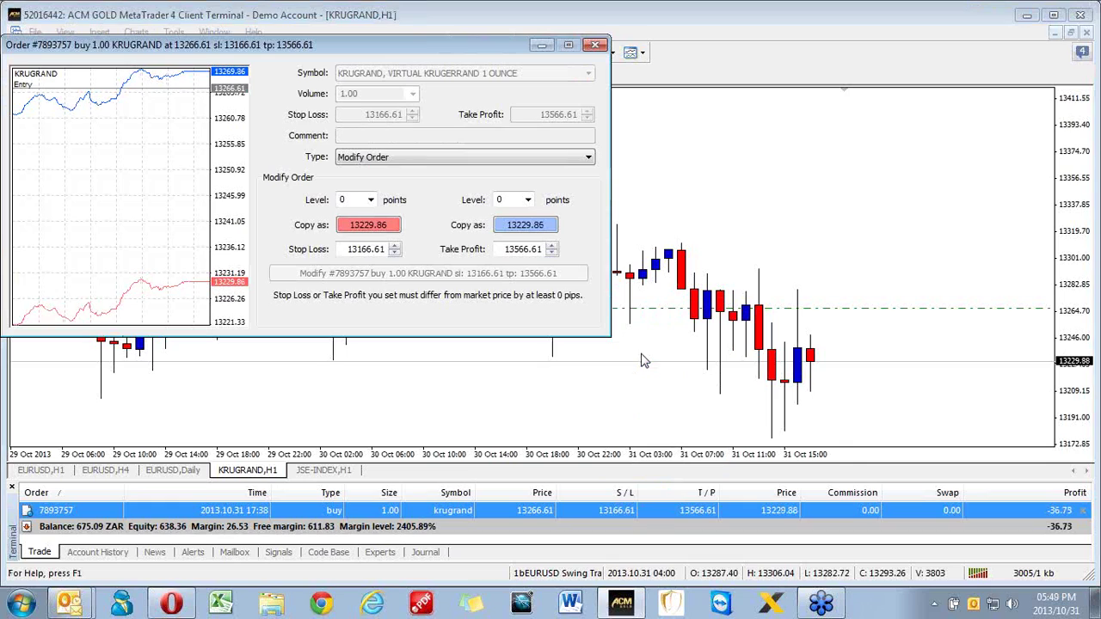
pyautogui.doubleClick(362, 250)
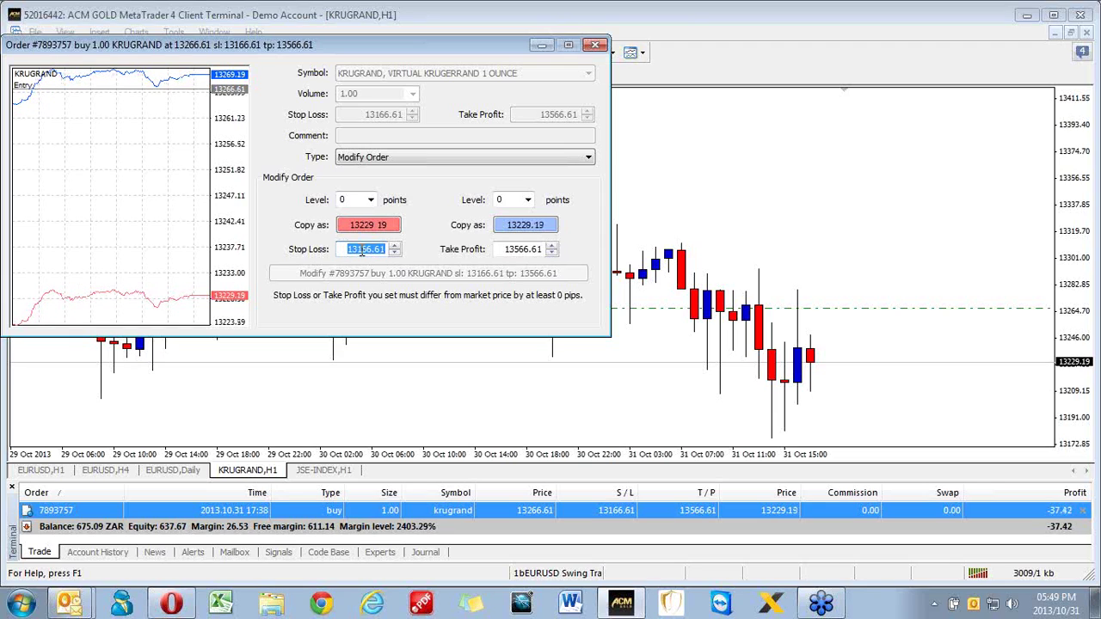
pyautogui.click(595, 46)
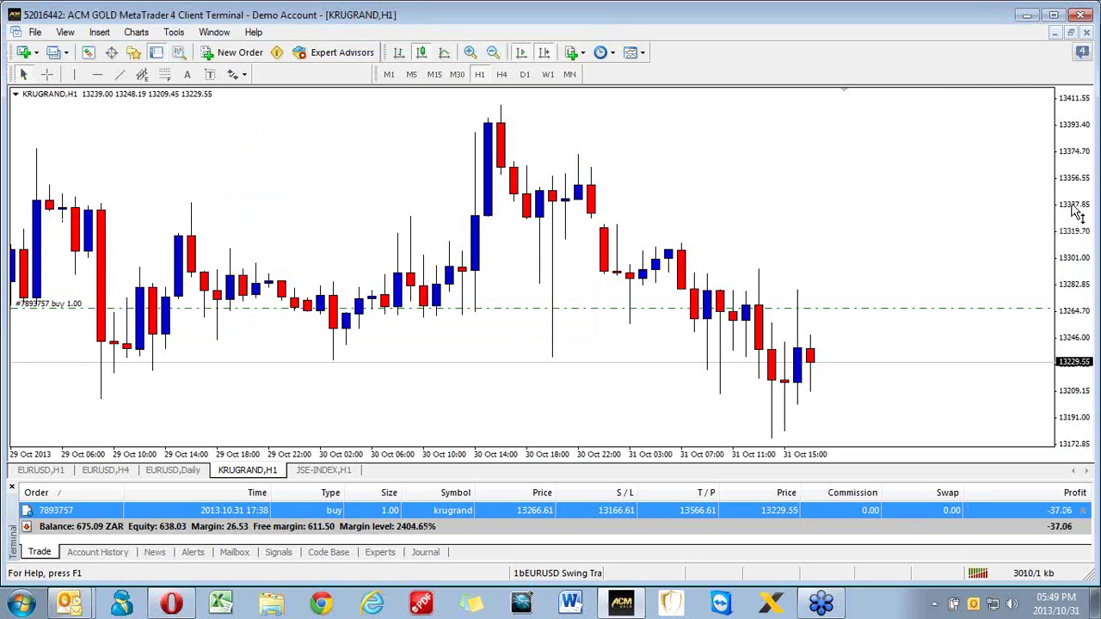
# Compress the KRUGRAND chart's price scale enough to show both the stop loss and take profit levels
pyautogui.moveTo(1078, 213); pyautogui.dragTo(1083, 348)
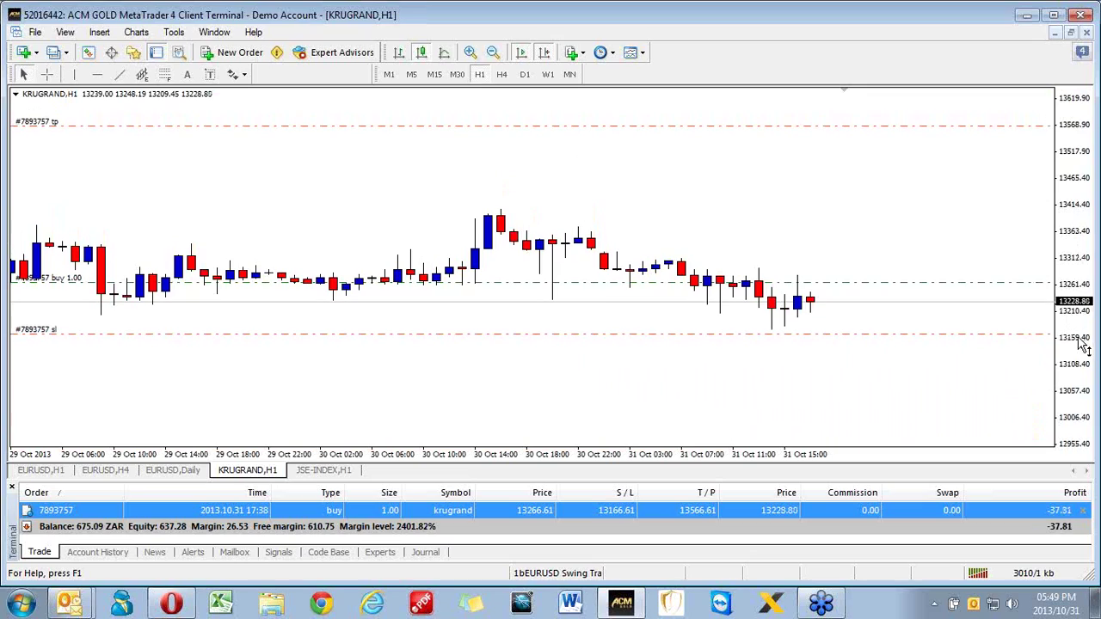